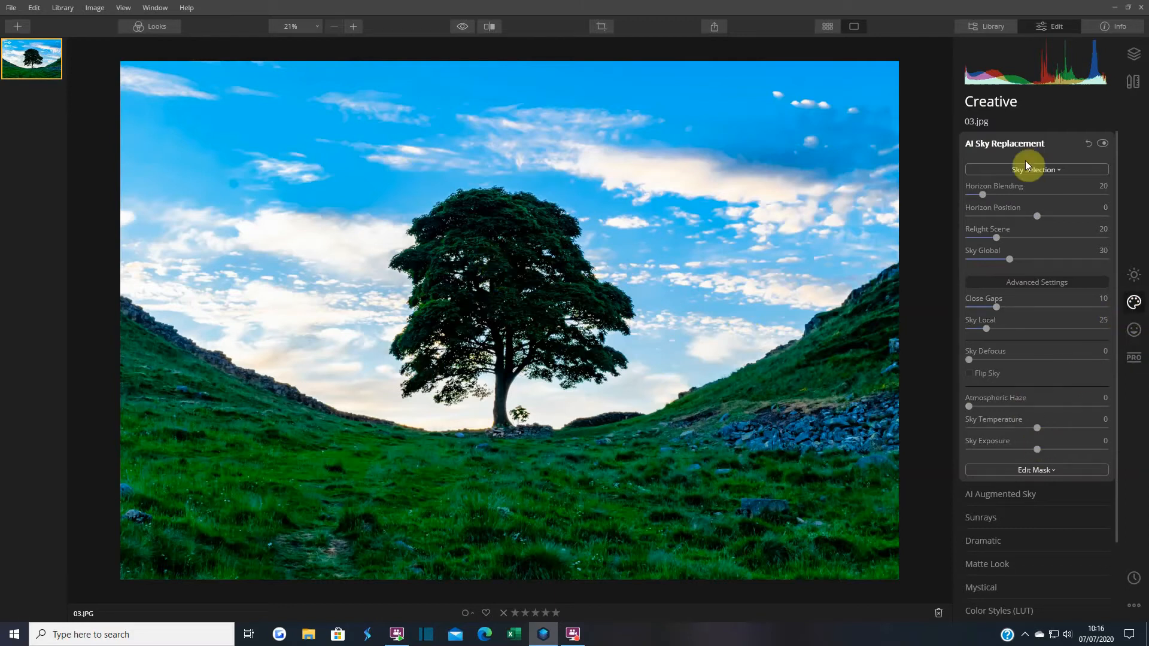
Open the Sky Selection list in Creative AI Sky Replacement for the tree photo 03.jpg
left_click(1134, 275)
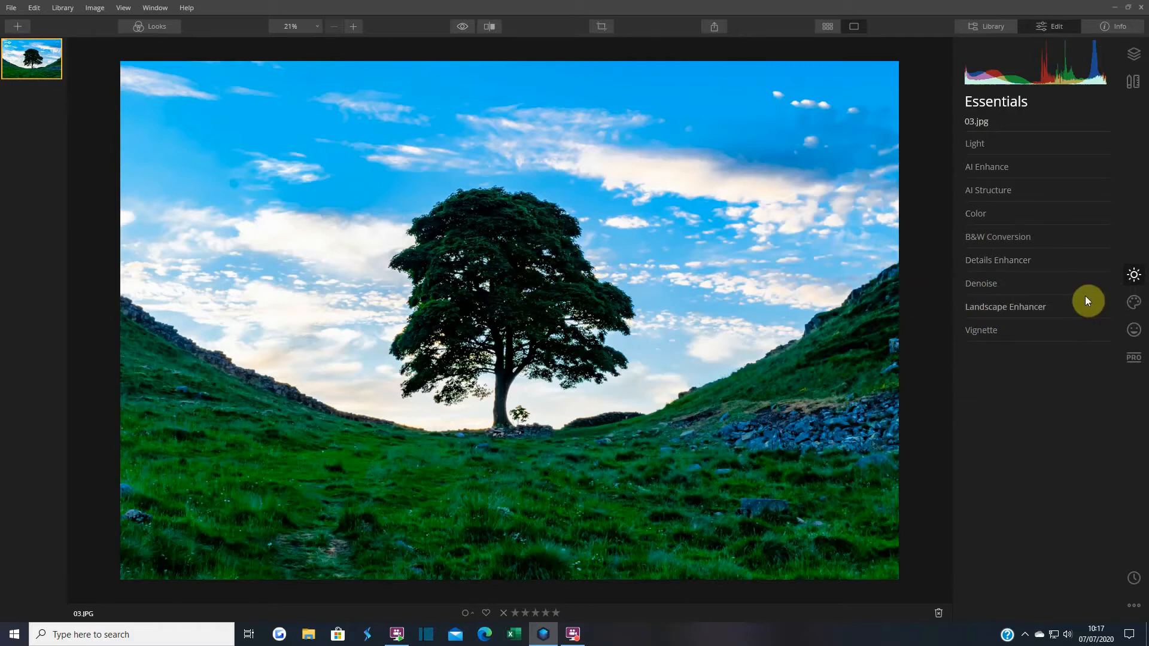
left_click(1134, 304)
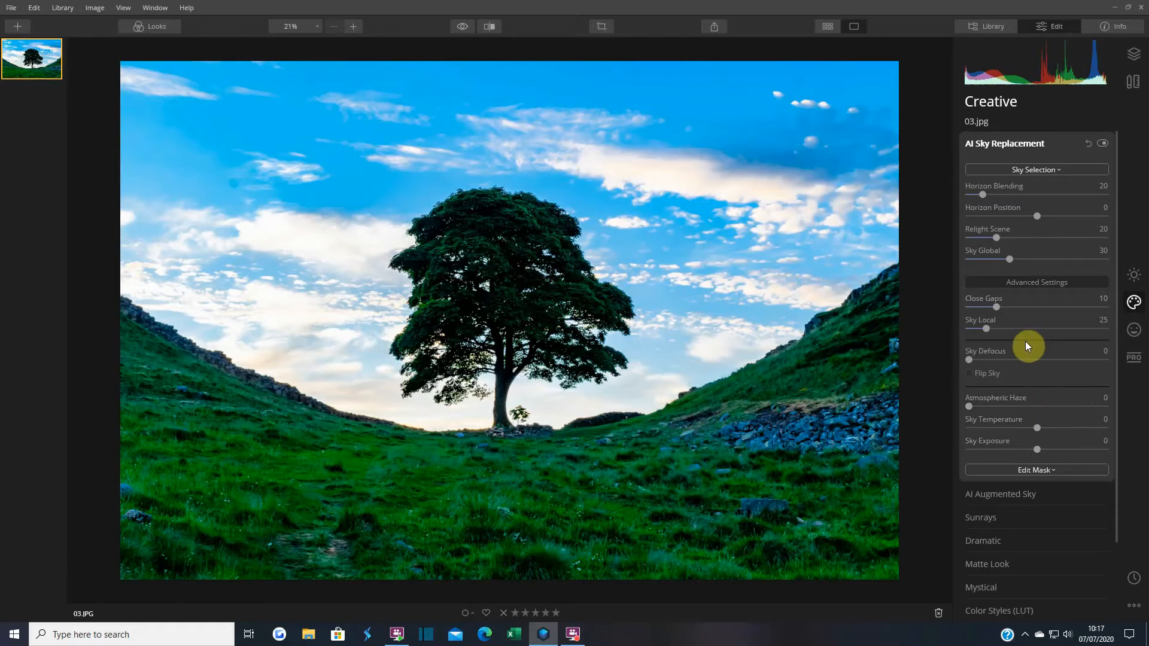
left_click(1037, 171)
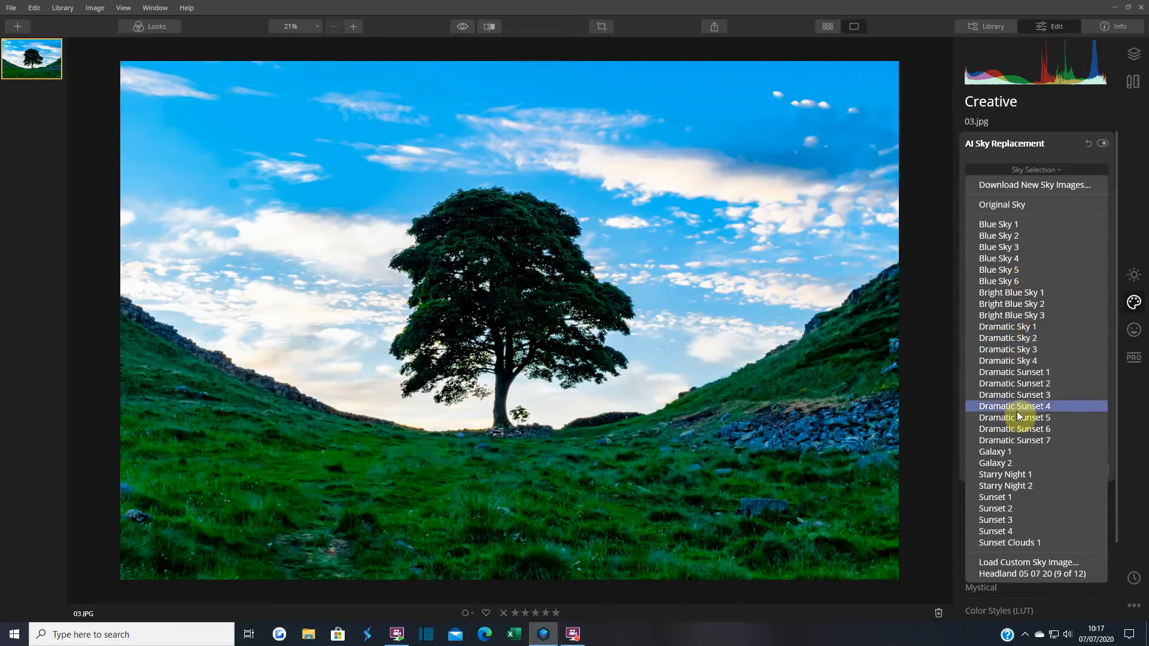
Apply the Dramatic Sunset 7 sky, then reopen and close the sky list to keep it
left_click(1021, 441)
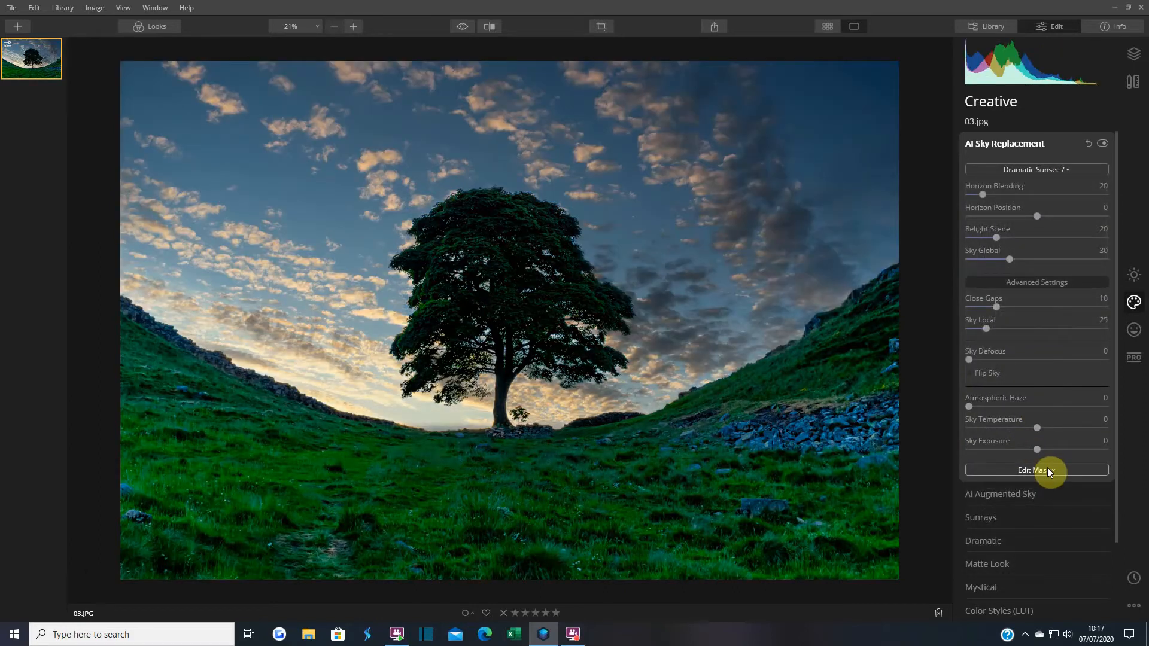
left_click(1039, 169)
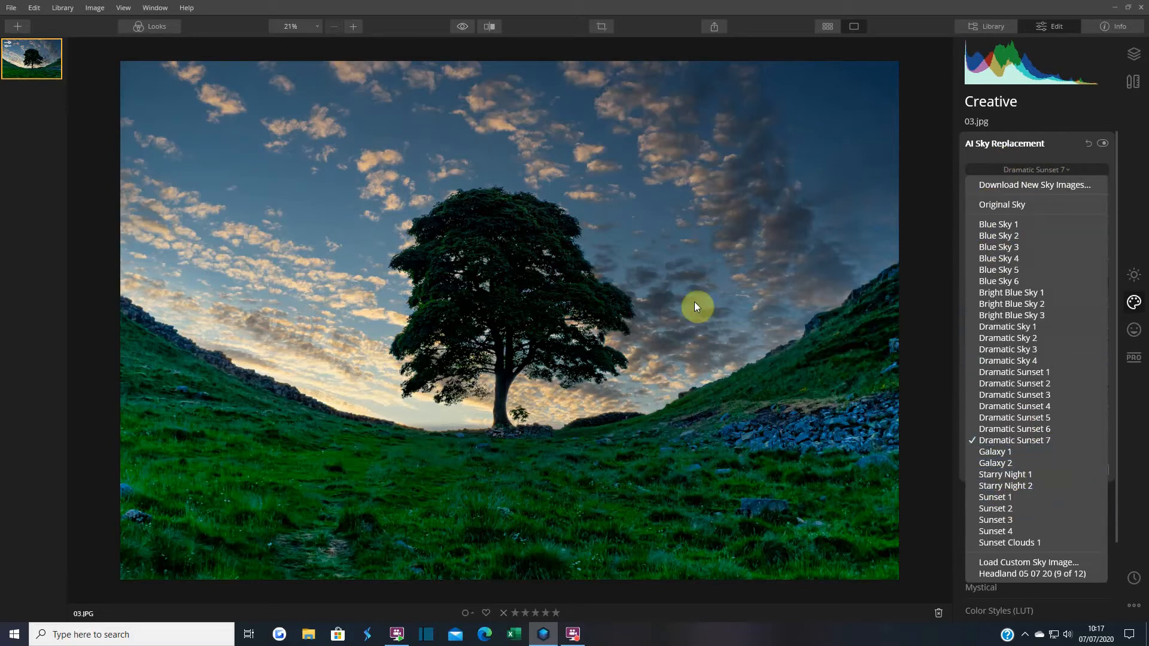
left_click(1056, 134)
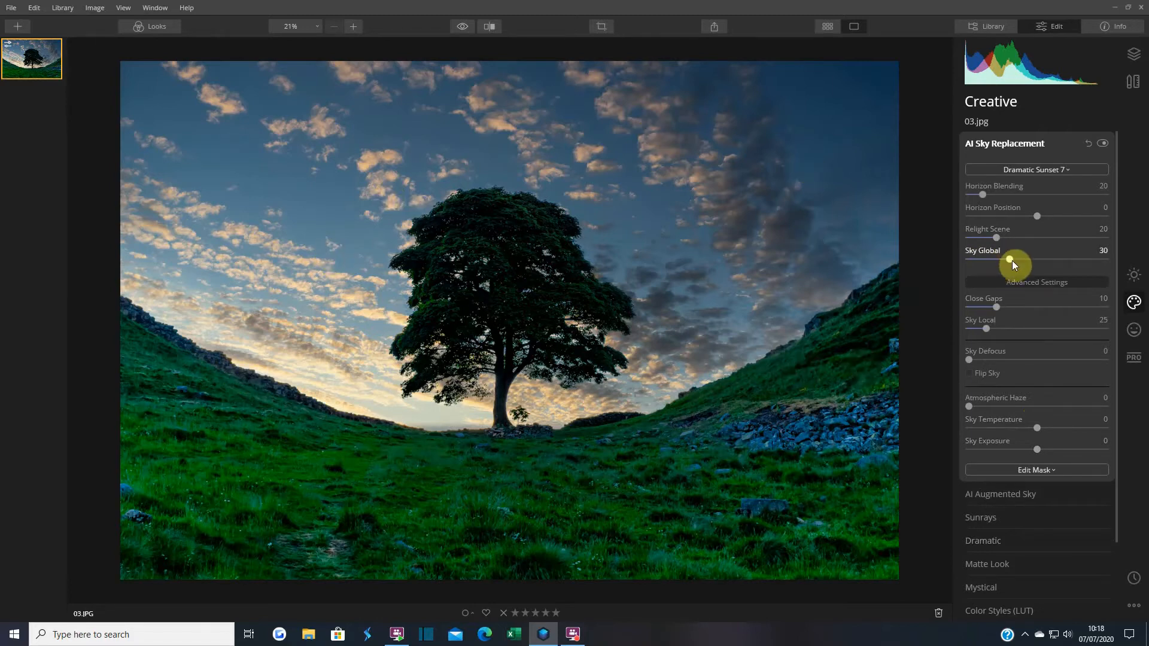
Set Relight Scene to 80 for the Dramatic Sunset 7 sky
left_click_drag(997, 238, 1050, 236)
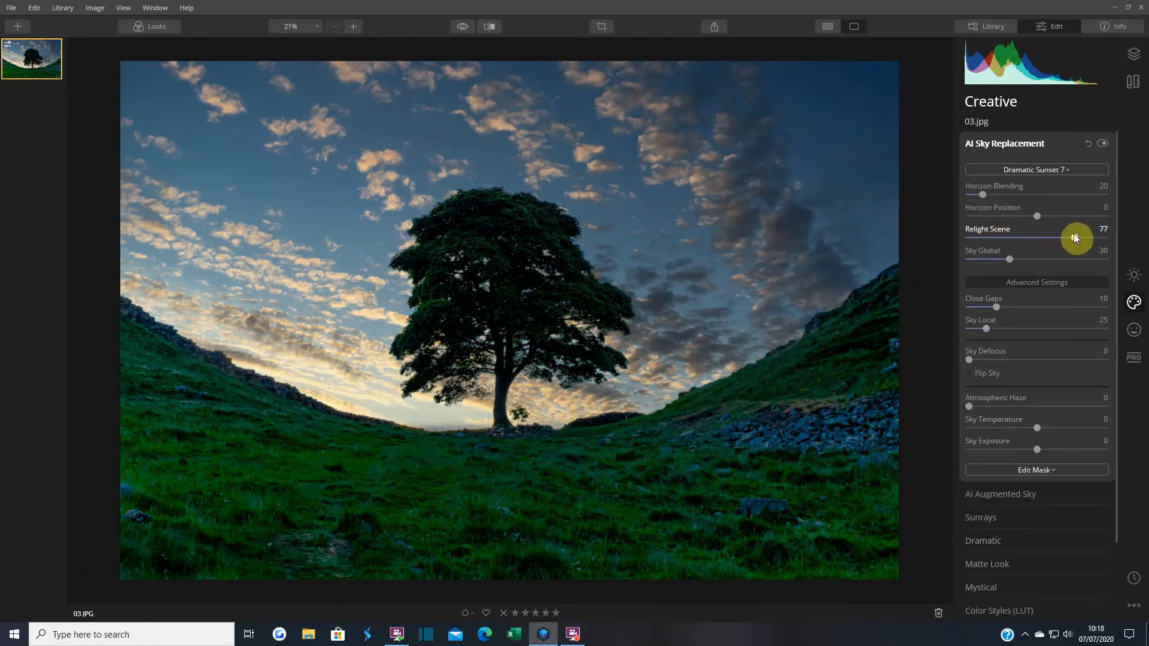
left_click_drag(1079, 236, 1081, 236)
left_click_drag(1077, 236, 1077, 237)
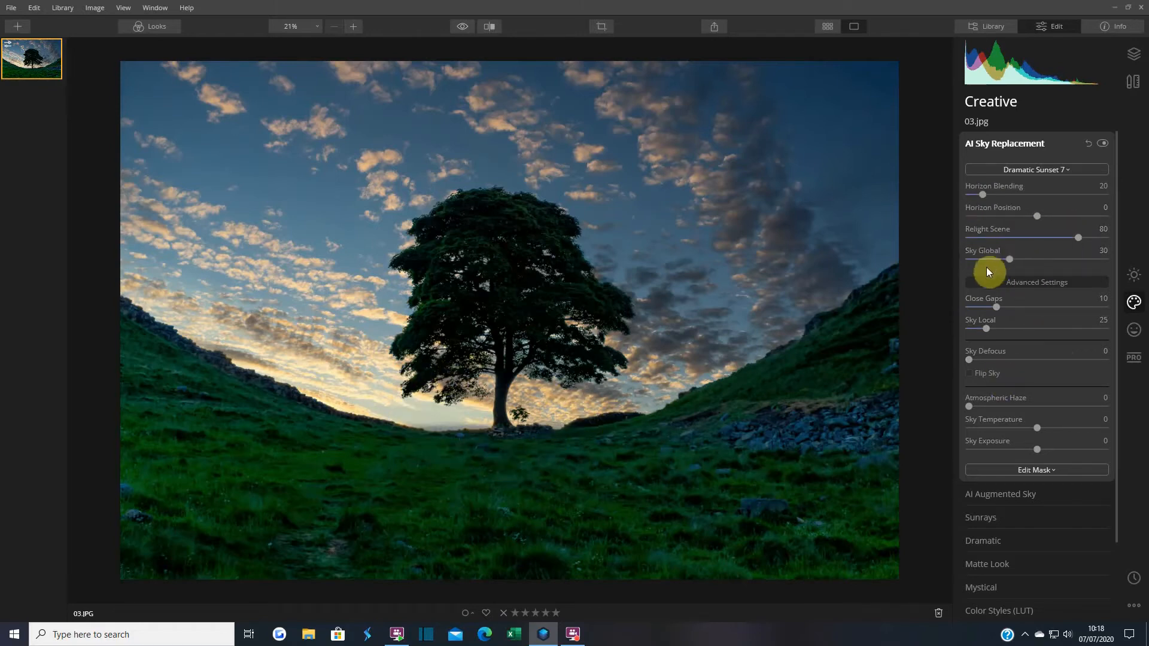
Try a stronger Sky Global, return it to 30, and zoom in on the tree's sky edges
left_click_drag(1009, 262, 1062, 265)
left_click_drag(1070, 264, 1015, 260)
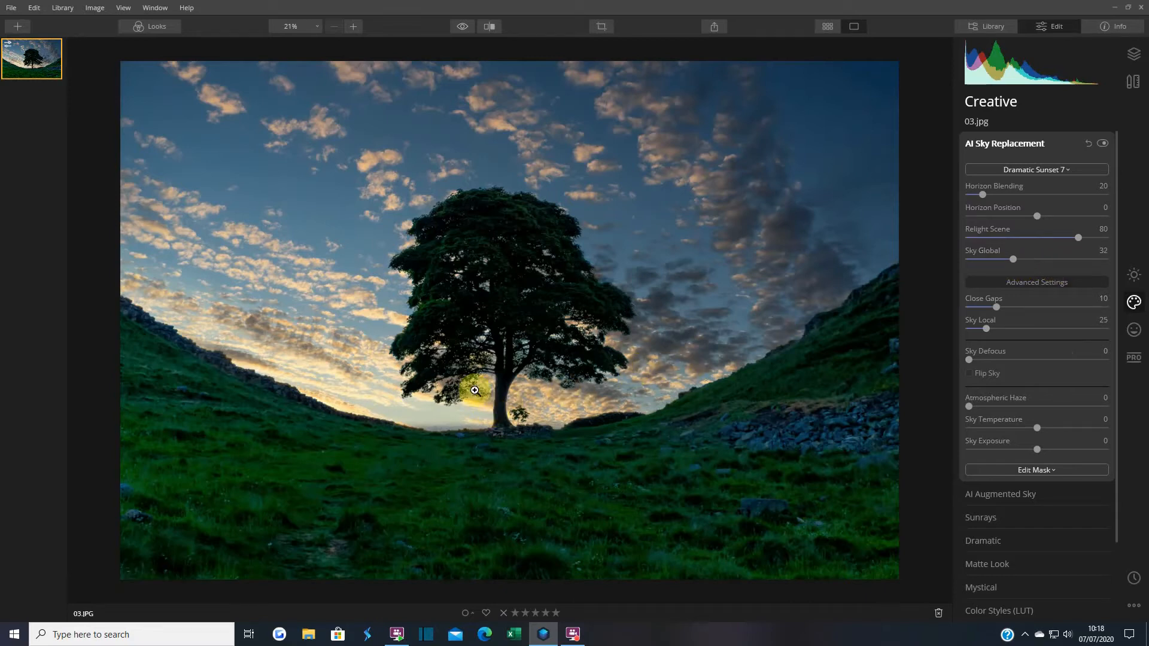
left_click_drag(1014, 260, 1010, 260)
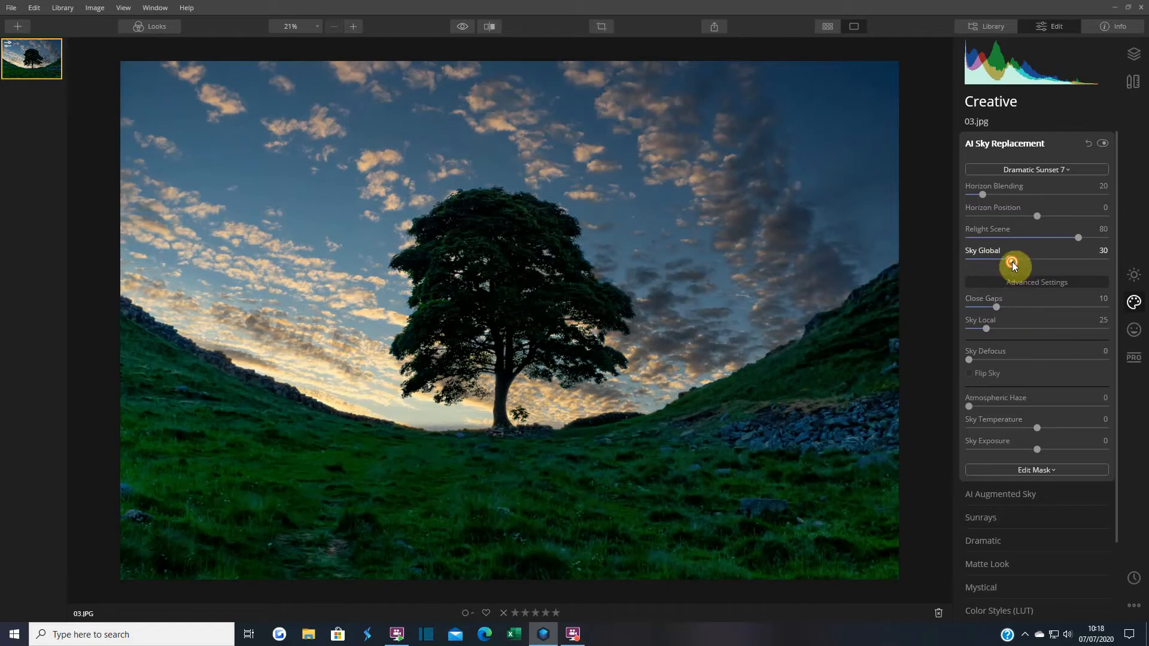
left_click(617, 360)
left_click_drag(538, 364, 641, 503)
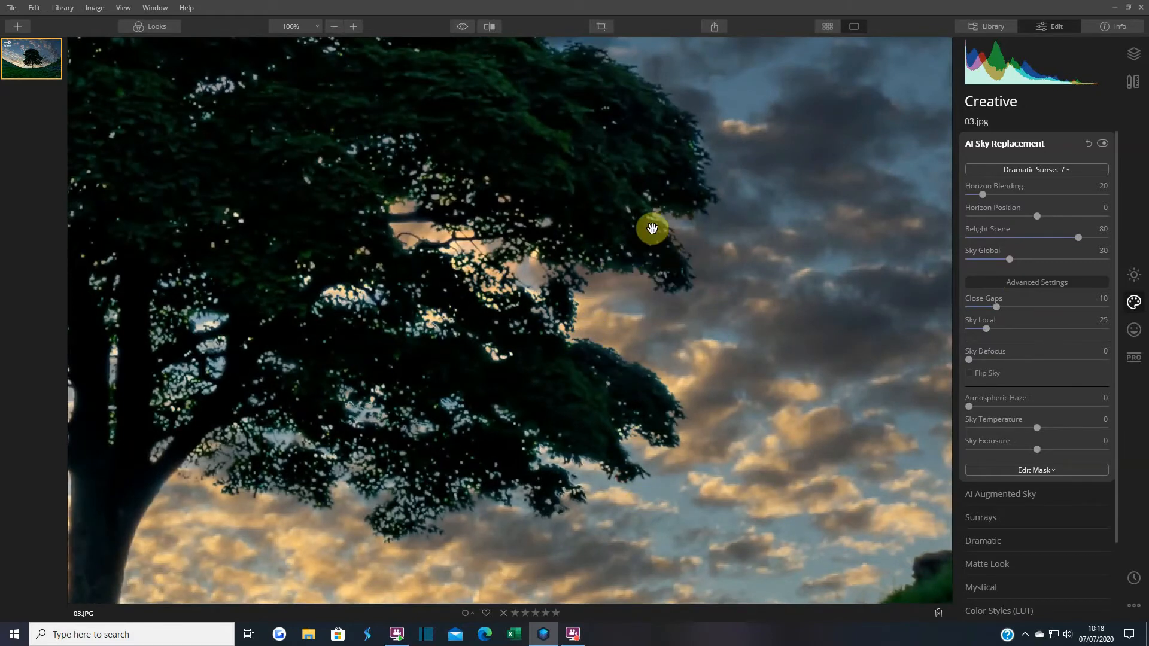
left_click(523, 198)
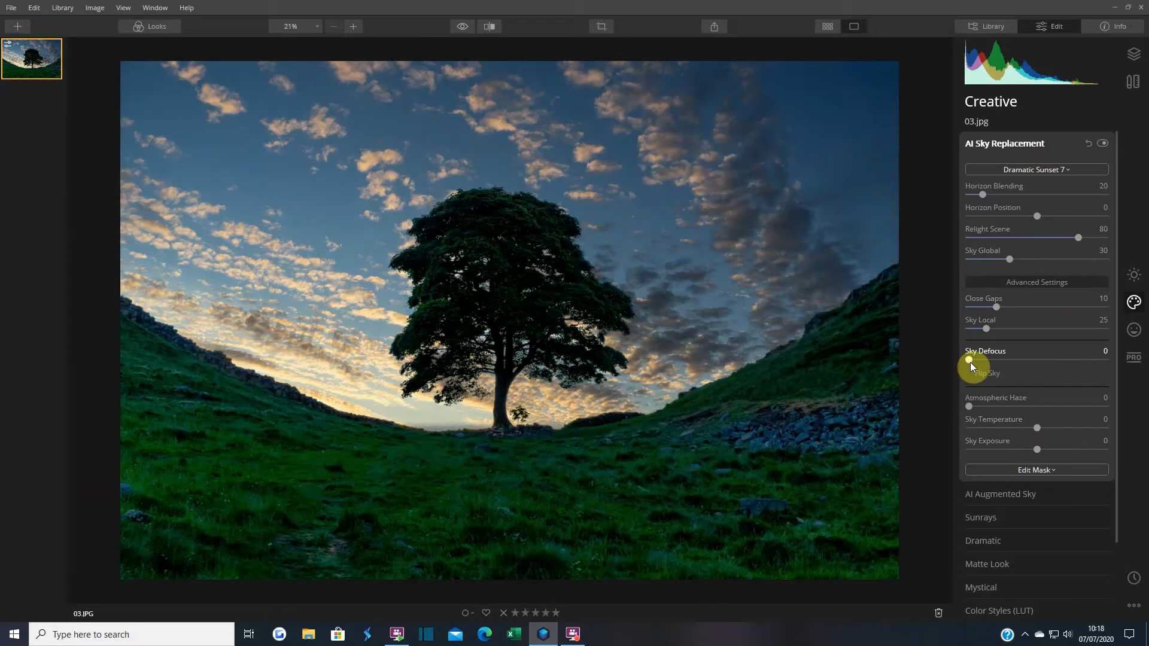
left_click_drag(979, 361, 1000, 362)
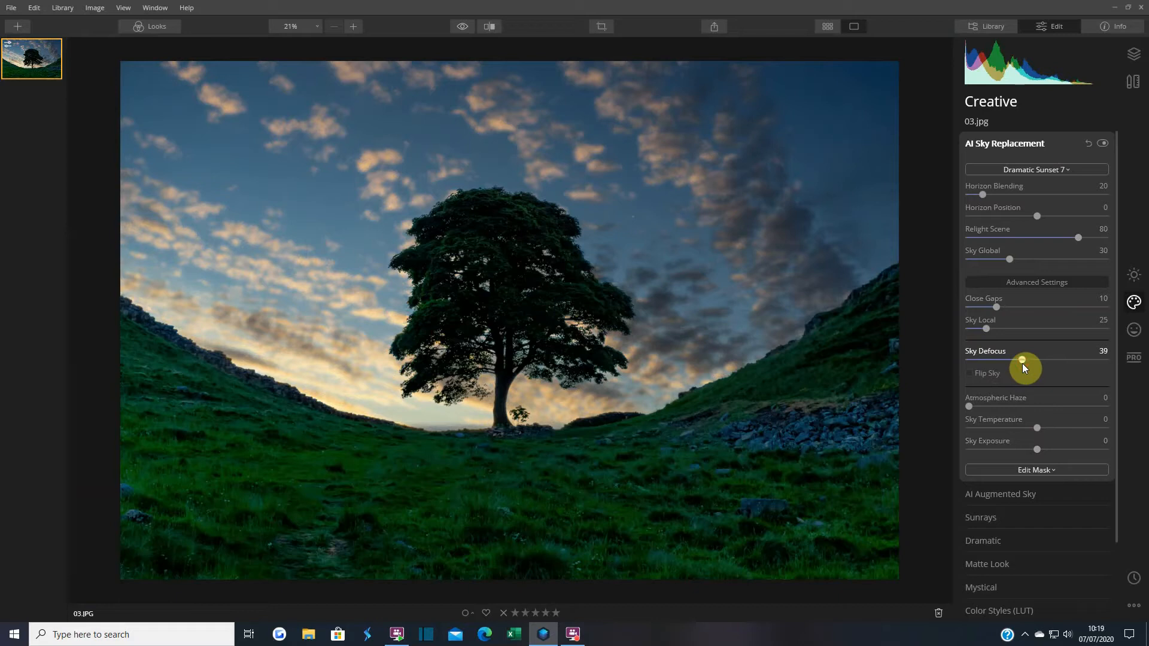
double_click(1023, 360)
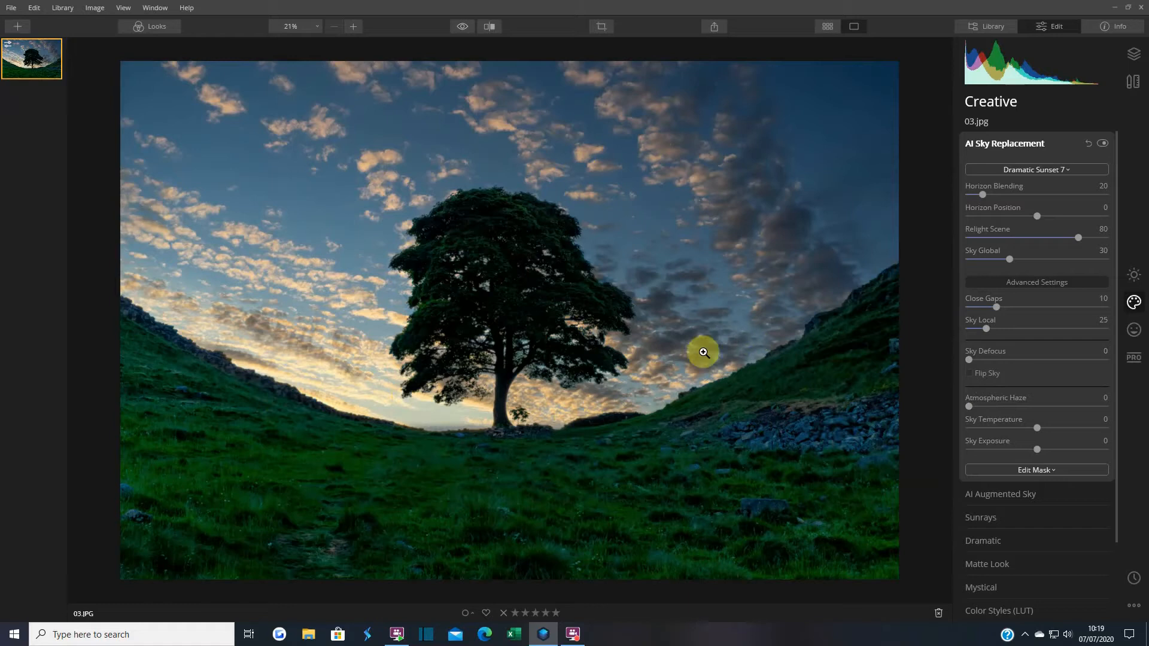
Try Flip Sky and Atmospheric Haze on the sunset sky, then revert both
left_click(970, 374)
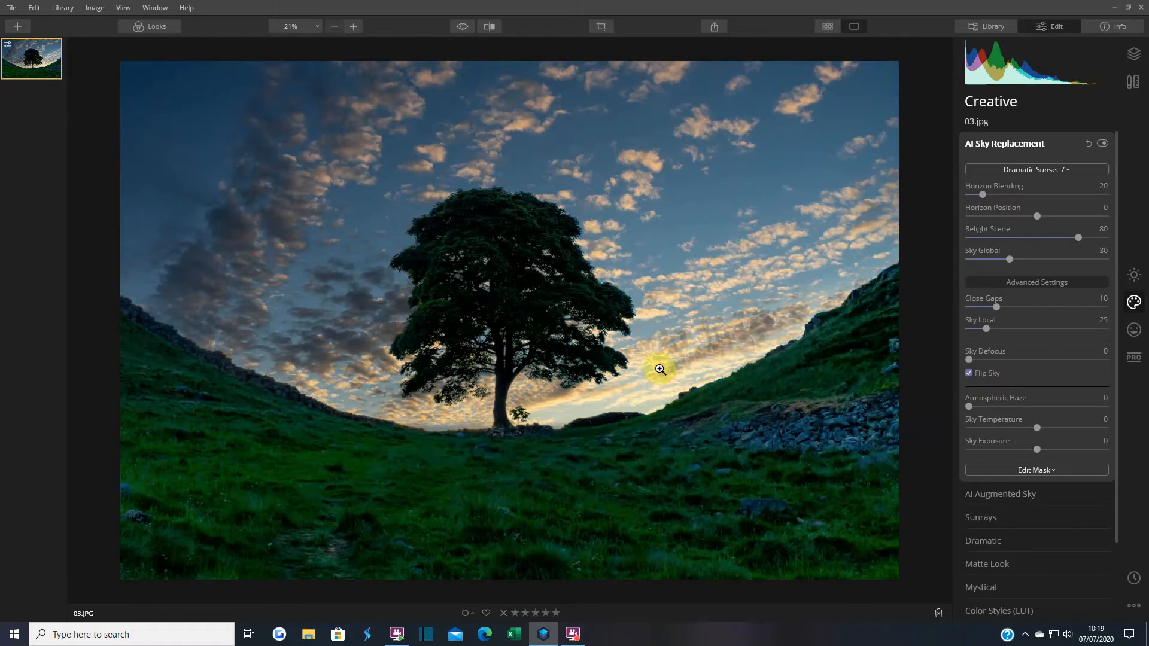
left_click(969, 374)
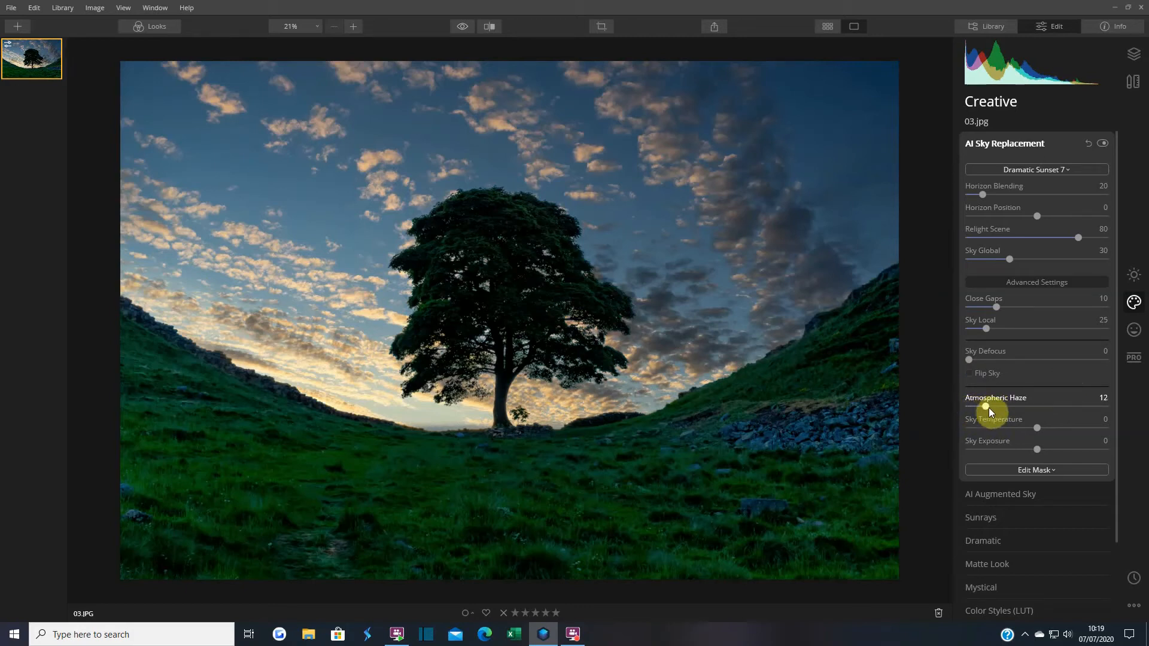
left_click_drag(1023, 418, 1068, 417)
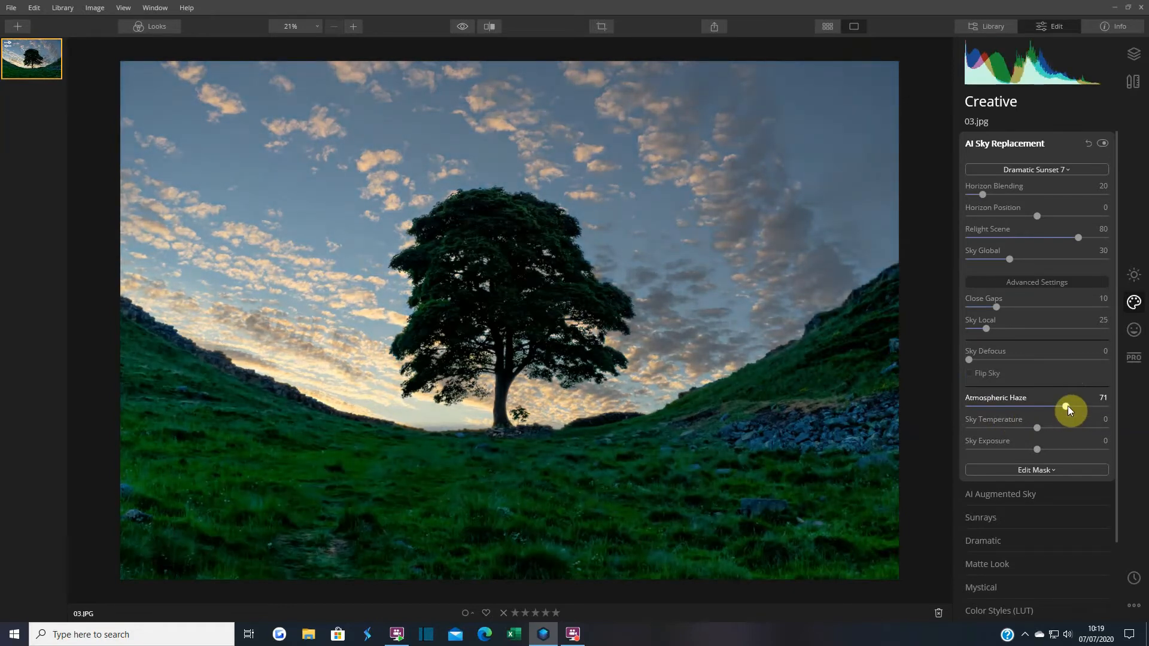
double_click(1067, 406)
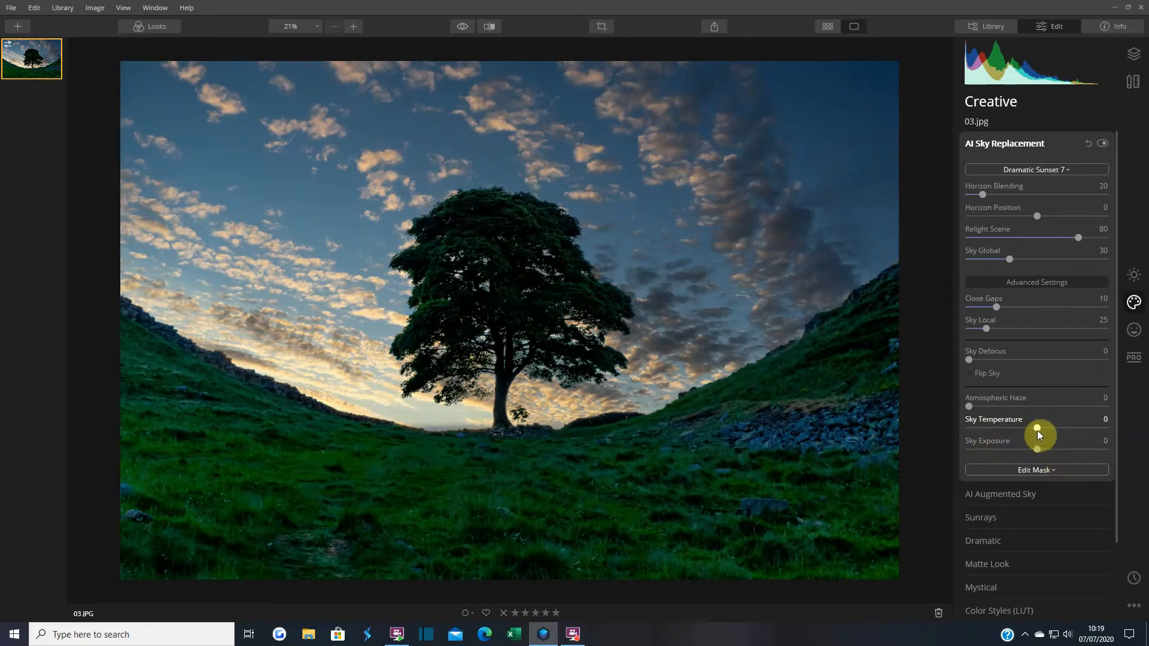
Warm Sky Temperature to 52, trying a darker Sky Exposure before resetting it to 0
left_click_drag(1036, 430, 1007, 429)
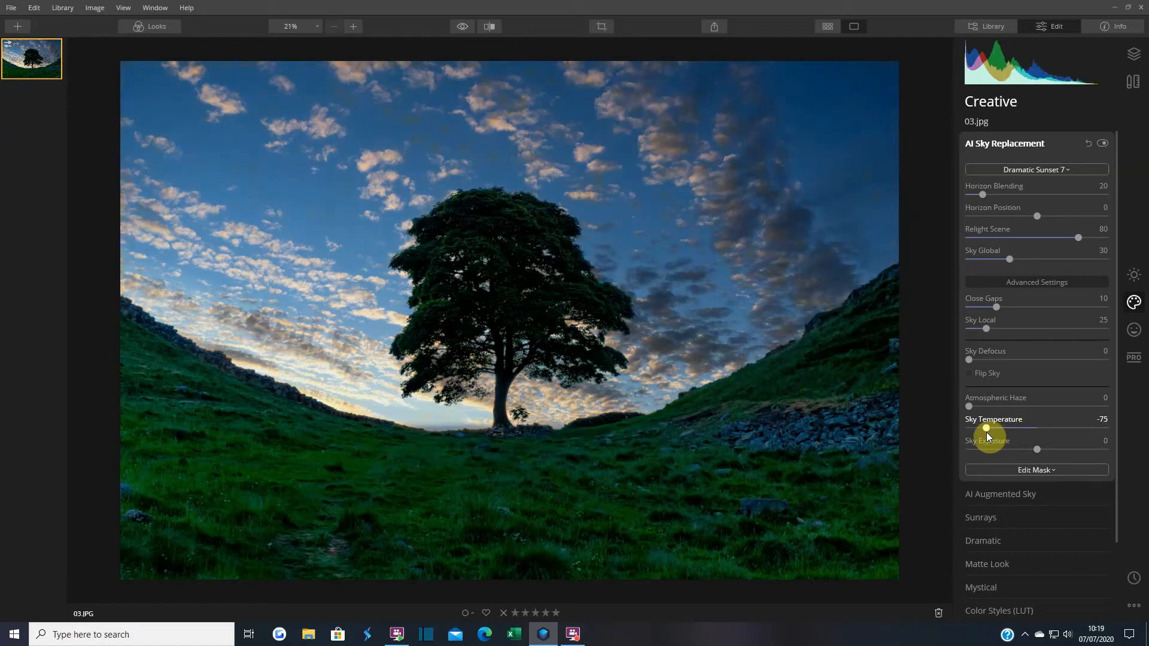
left_click_drag(986, 431, 1044, 430)
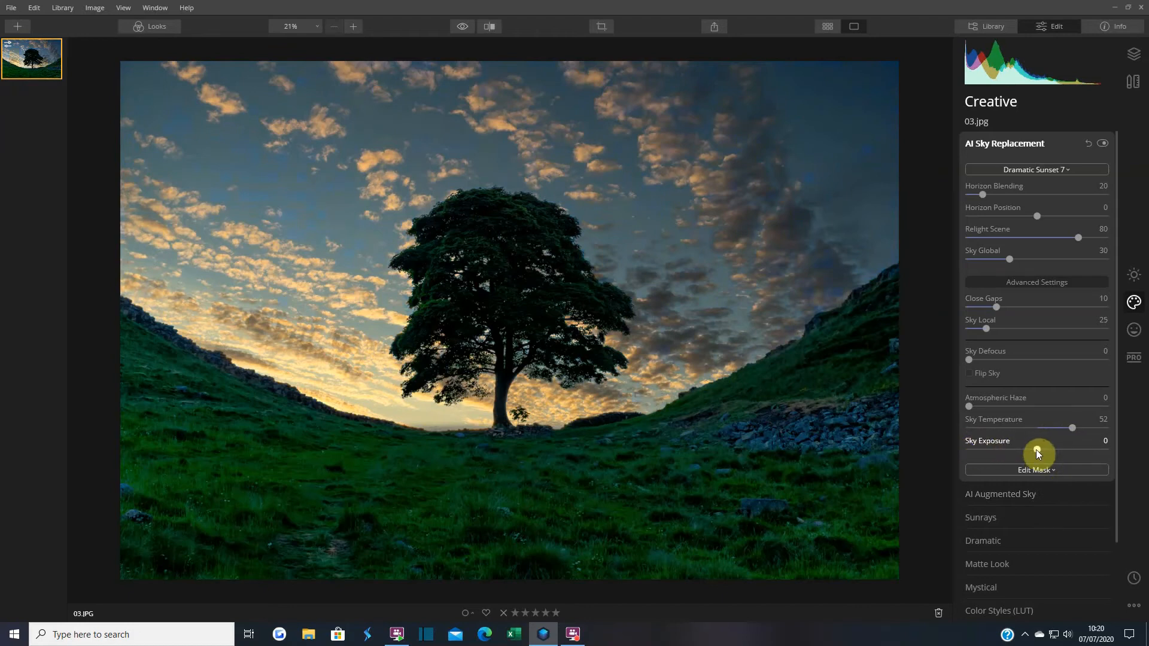
left_click_drag(1062, 452, 1021, 456)
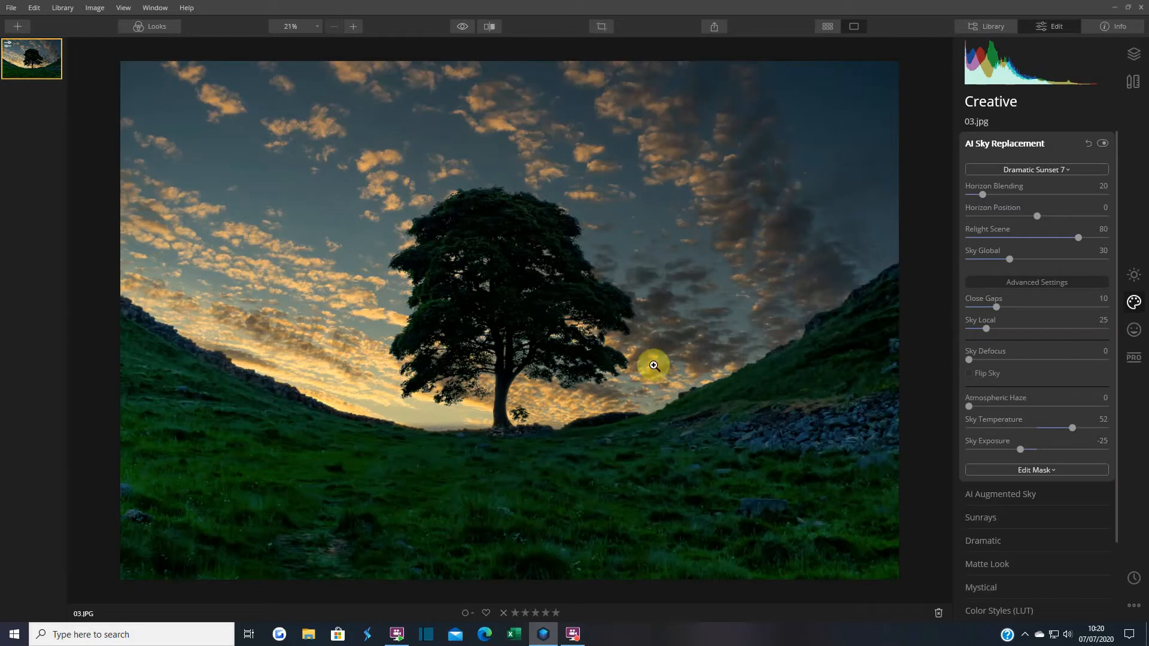
double_click(1020, 450)
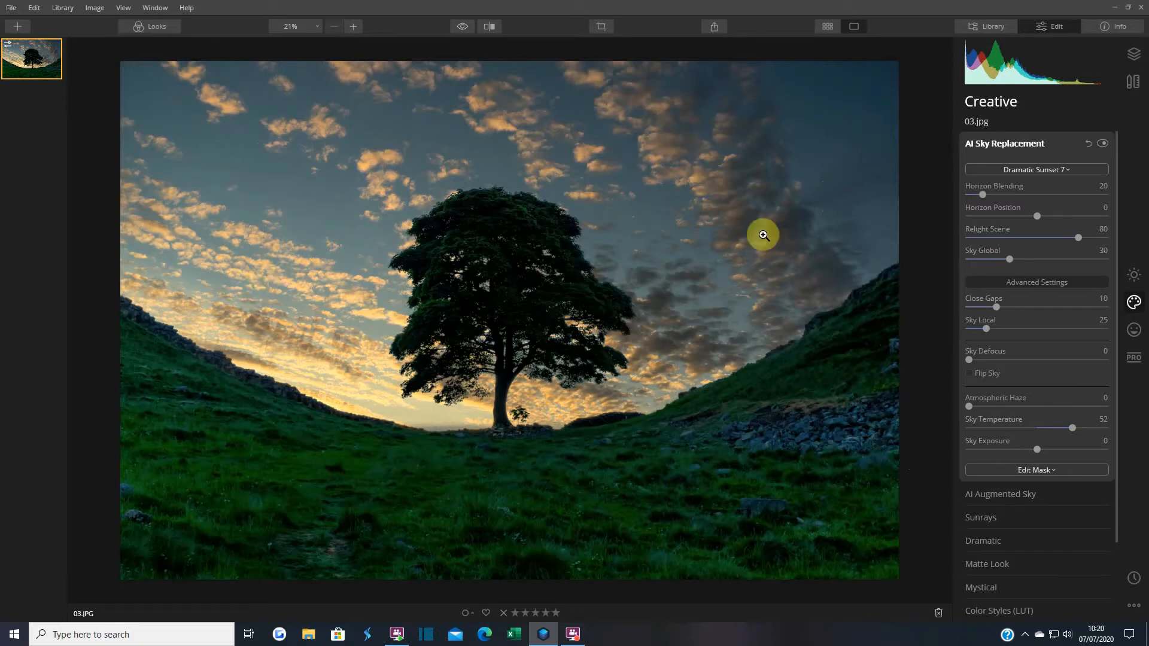
left_click(463, 27)
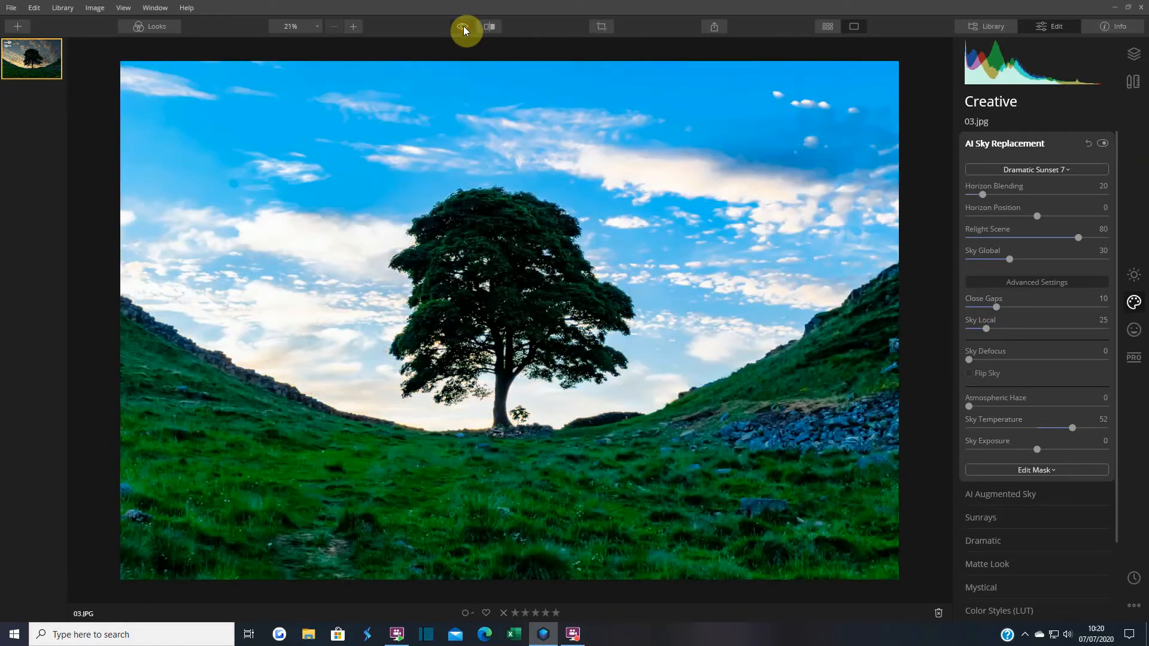
left_click(464, 27)
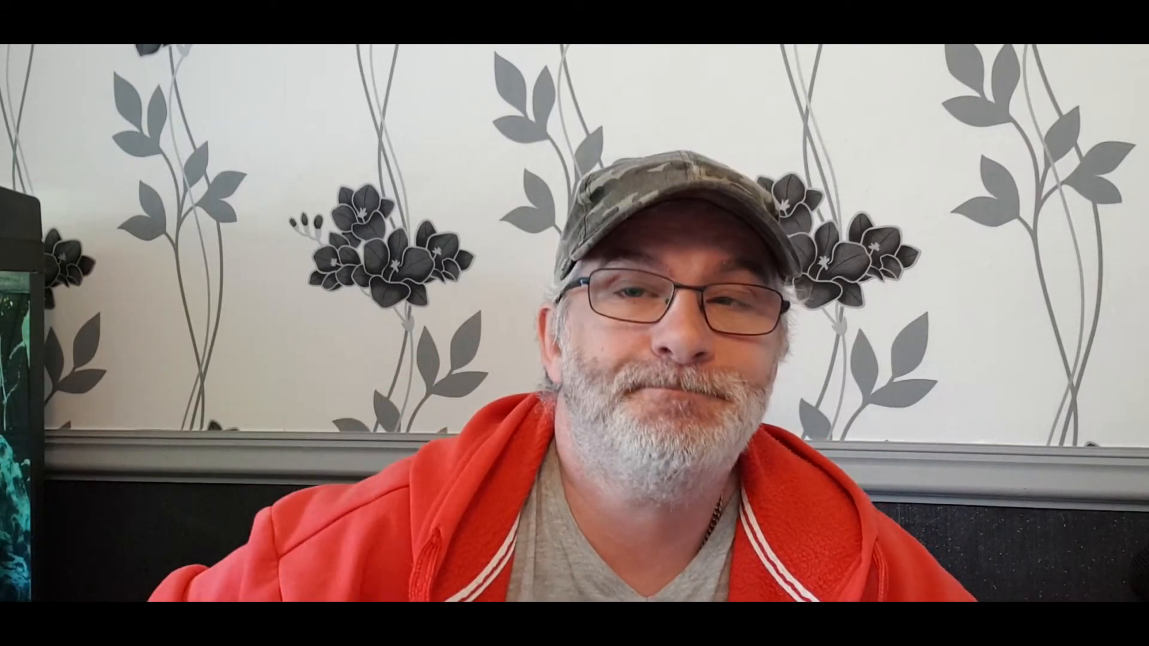
Open the Add Photos (+) menu in the Library view
left_click(18, 26)
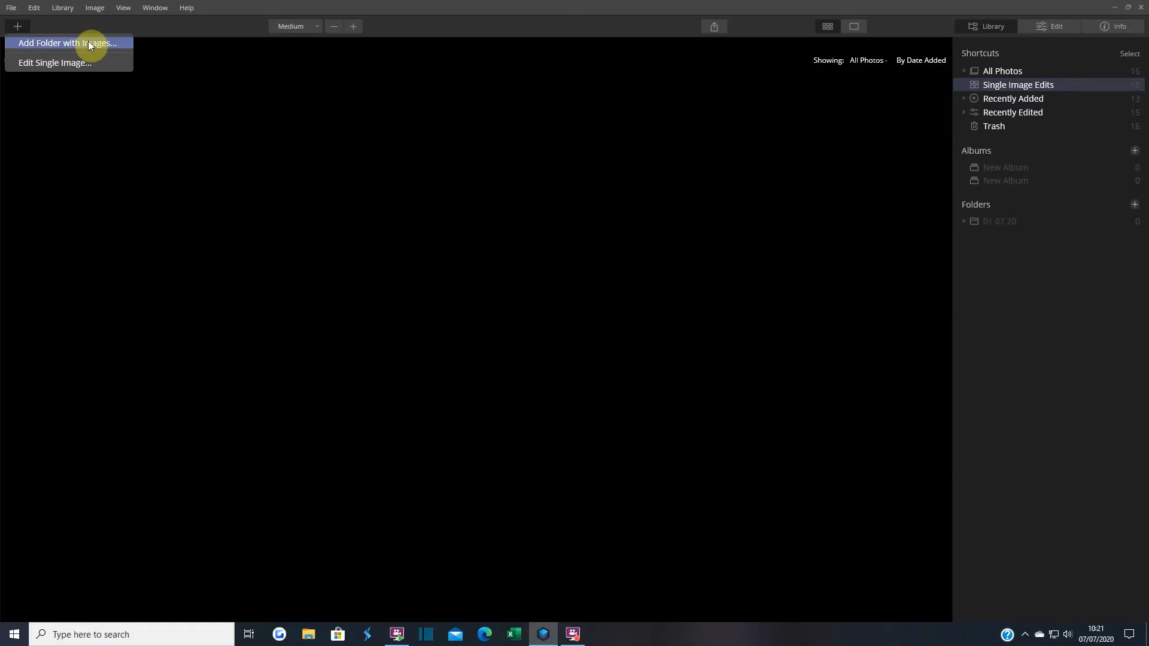
Open the pier photo 01.JPG with Edit Single Image
left_click(65, 62)
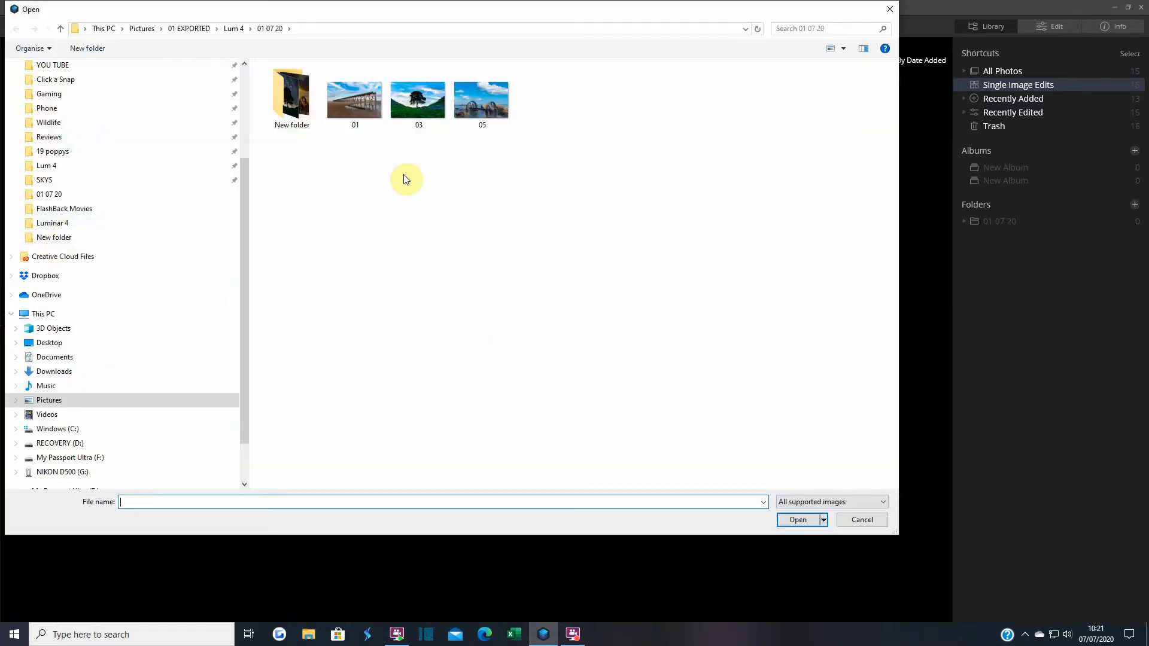
left_click(354, 96)
left_click(810, 519)
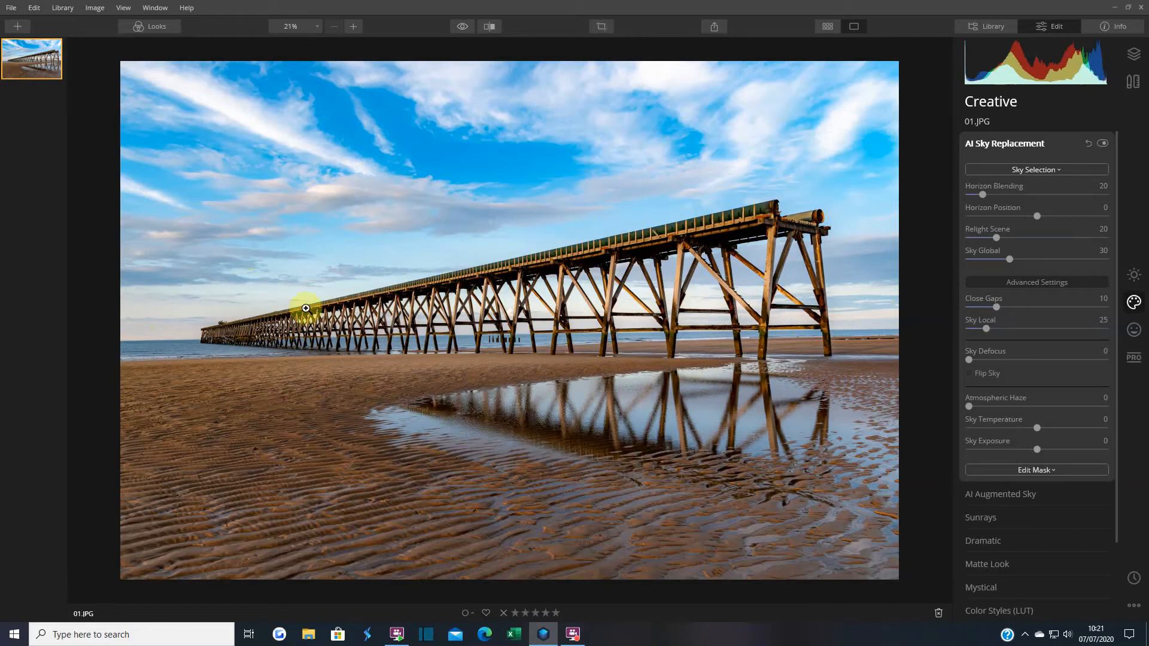
Apply the Galaxy 2 sky to the pier photo, testing Flip Sky and turning it off again
left_click(1044, 172)
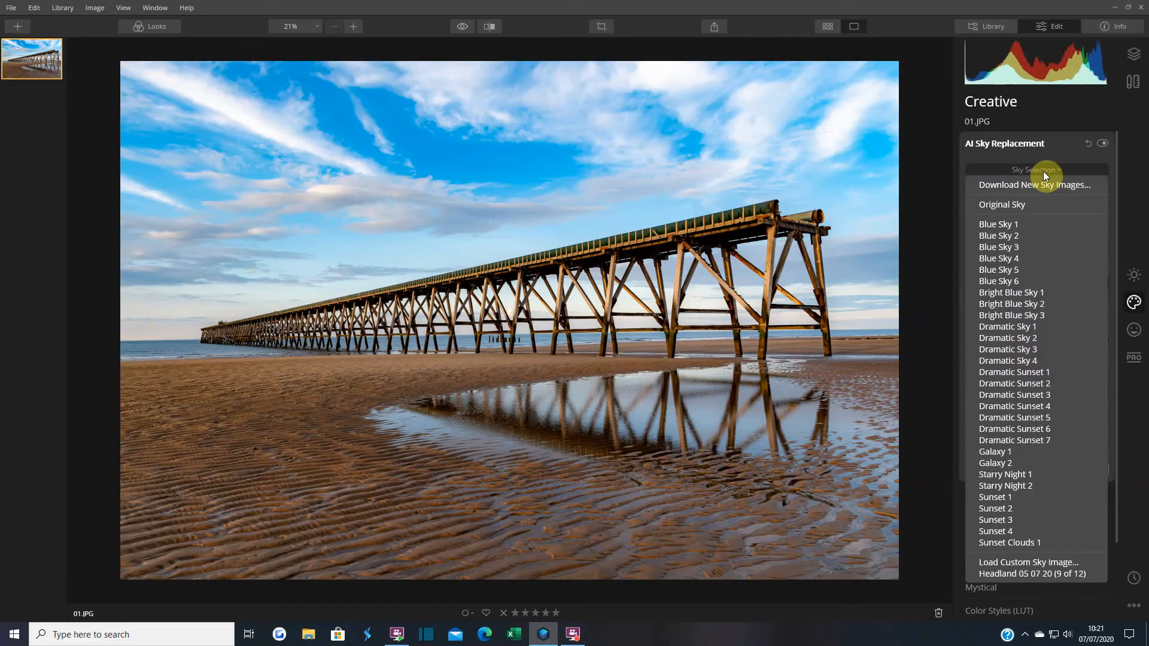
left_click(1023, 464)
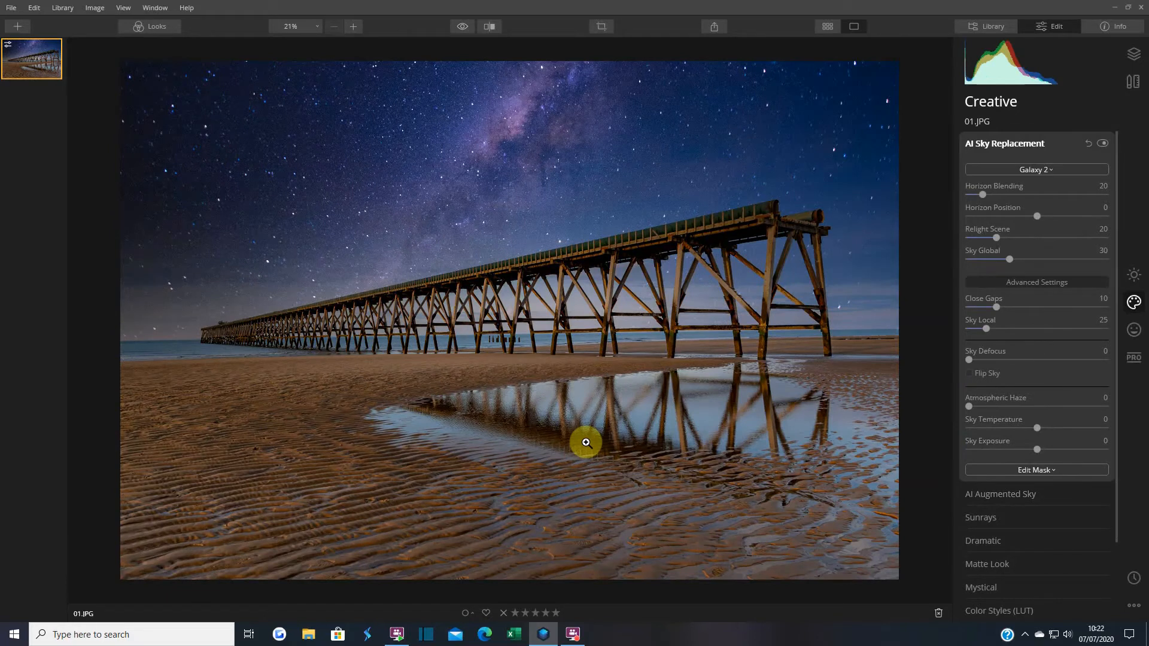
left_click(969, 374)
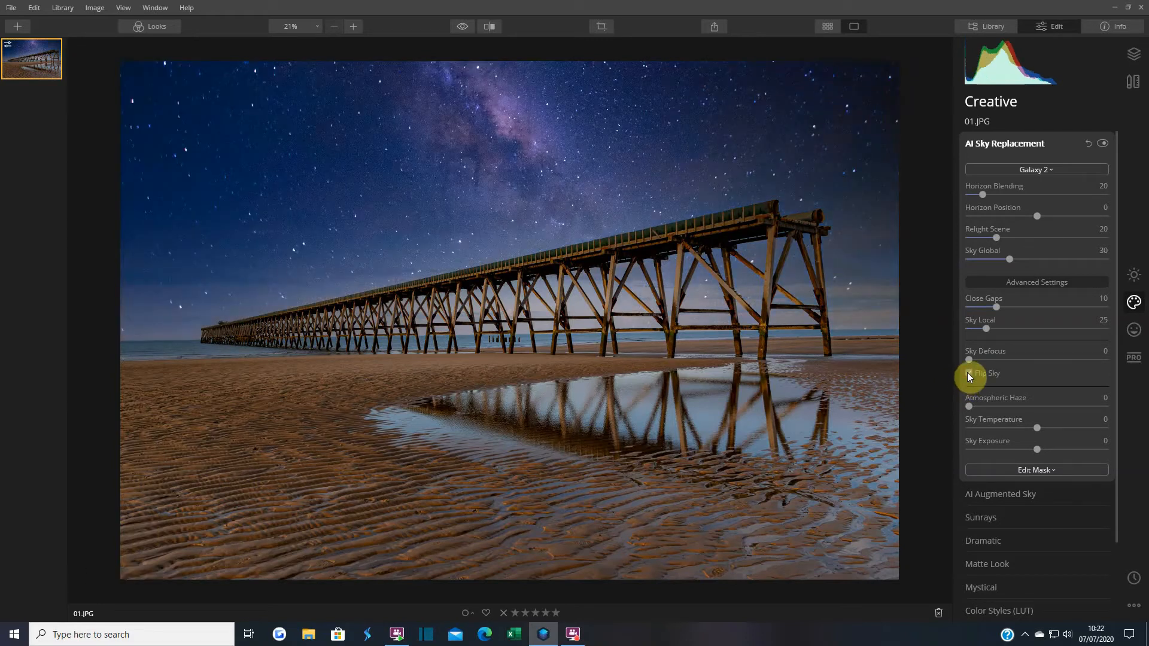
left_click(969, 374)
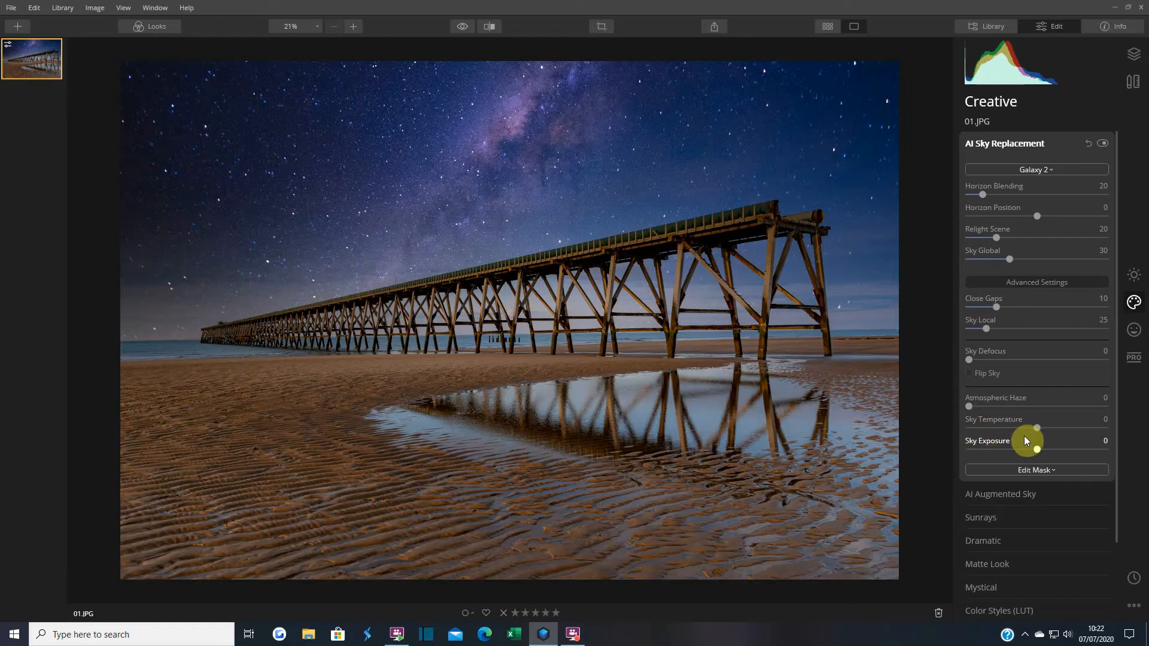
Set the Galaxy 2 sky to Temperature -27 and Exposure -18, and raise Relight Scene to 100
left_click_drag(1037, 430, 1021, 430)
left_click_drag(1038, 454, 1025, 451)
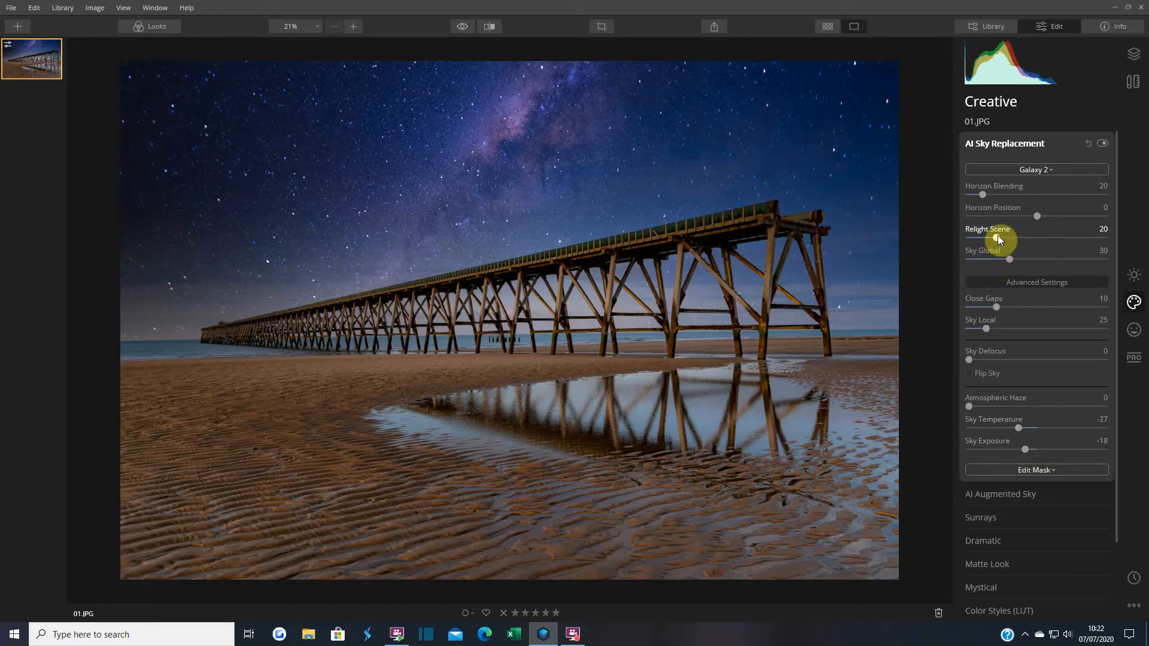
left_click_drag(997, 235, 1115, 246)
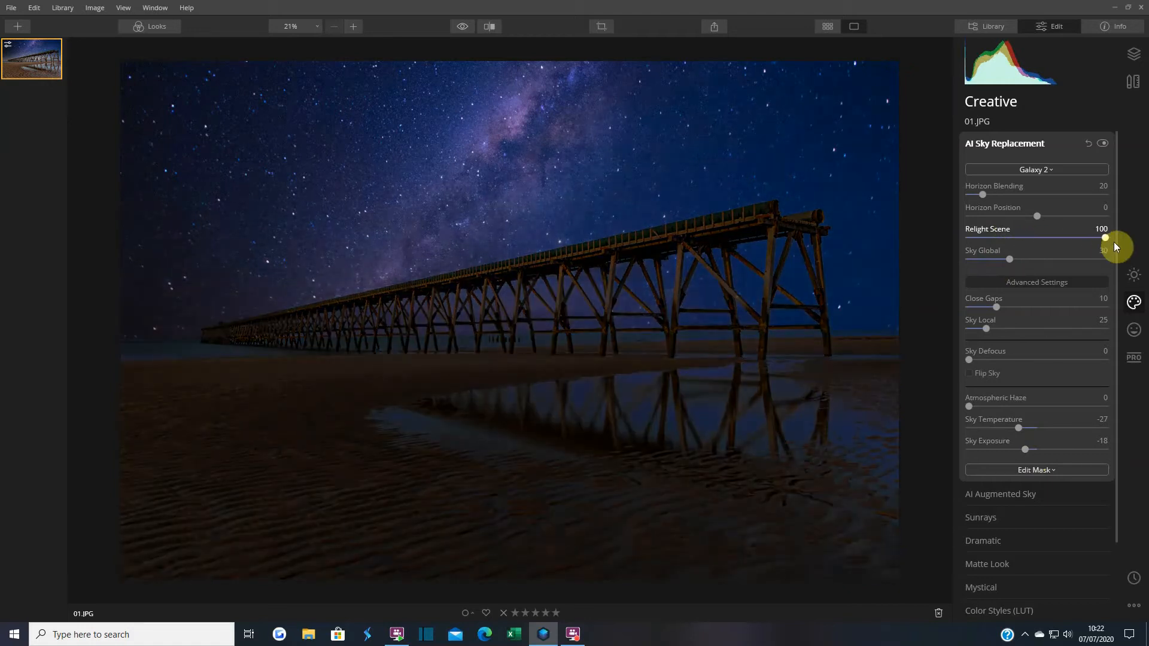
Lower Relight Scene from 100 to 50 to brighten the pier and beach
left_click_drag(1090, 242, 1032, 242)
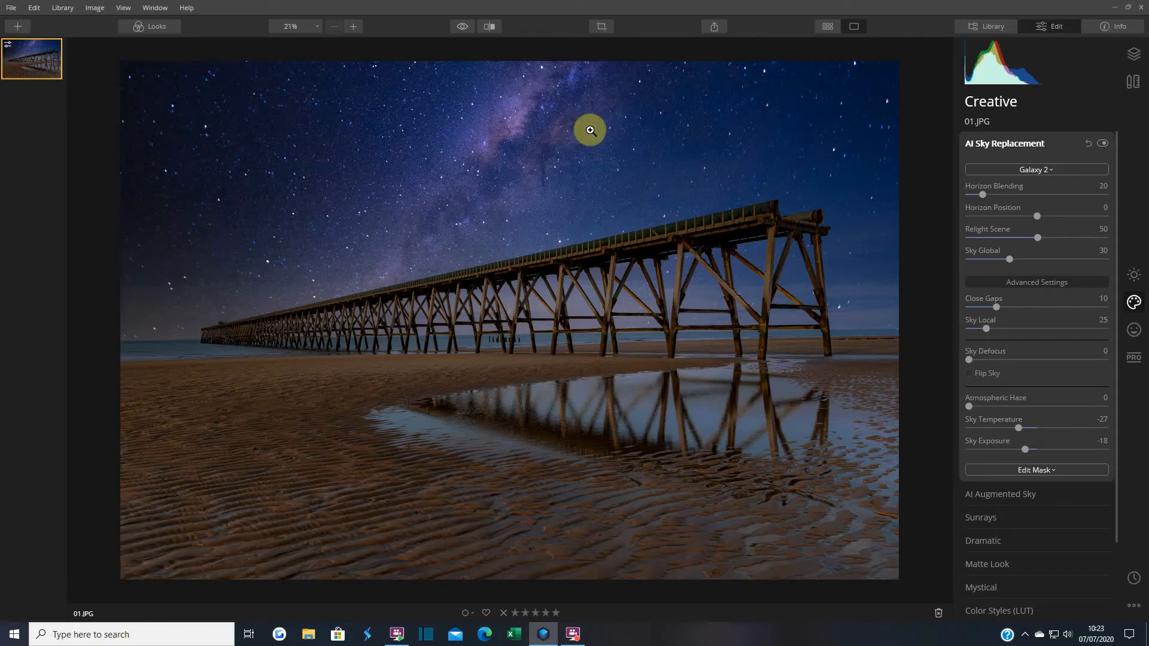
Toggle Before/After repeatedly to compare the galaxy pier edit with the original blue-sky photo
left_click(463, 27)
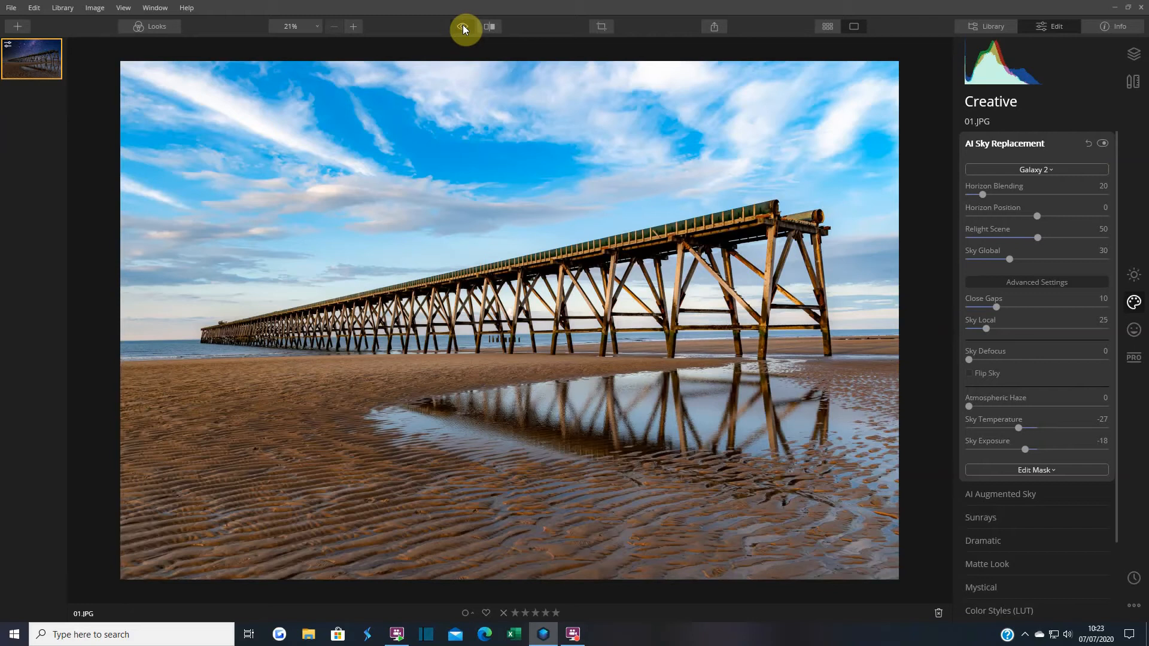
left_click(463, 27)
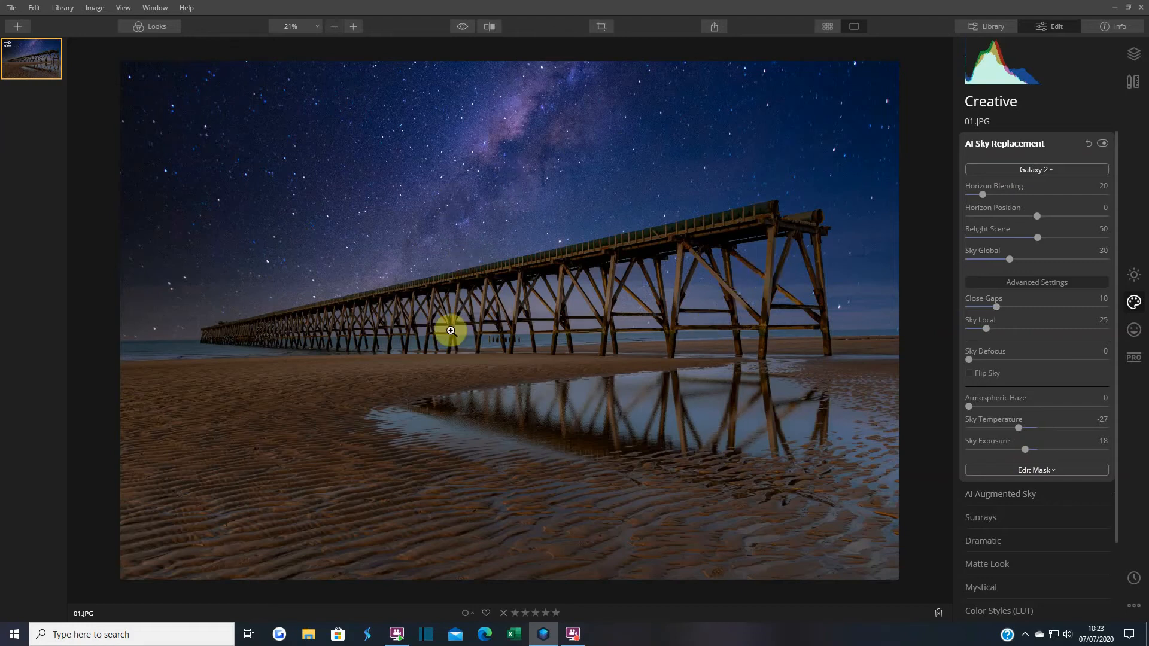
left_click(464, 27)
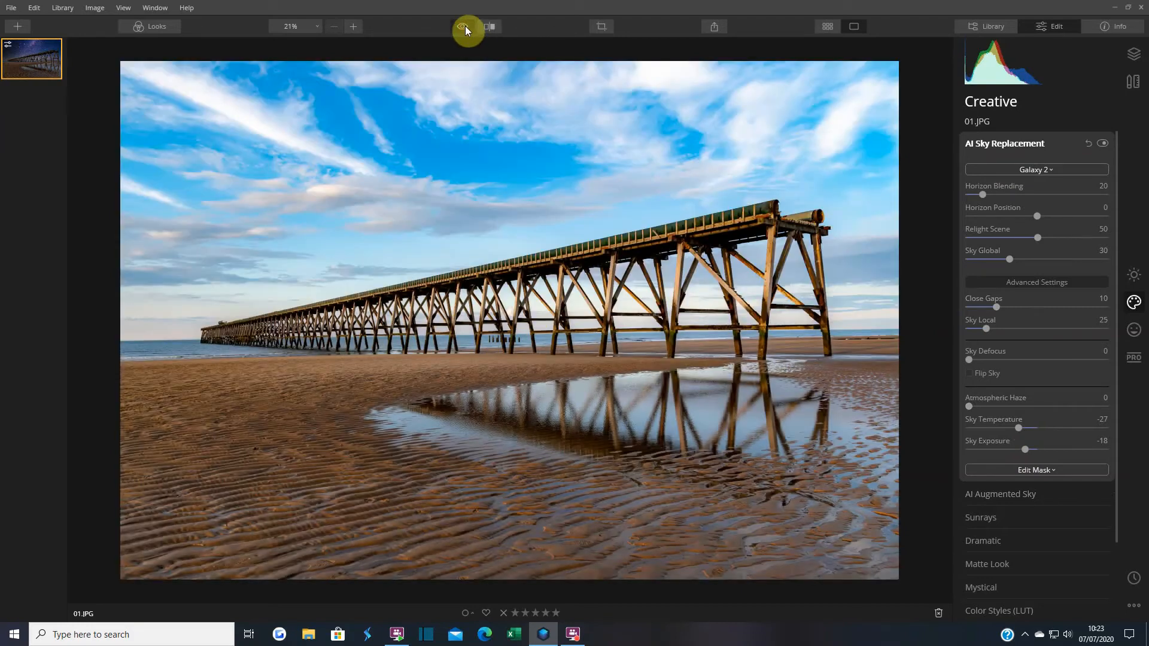
left_click(464, 26)
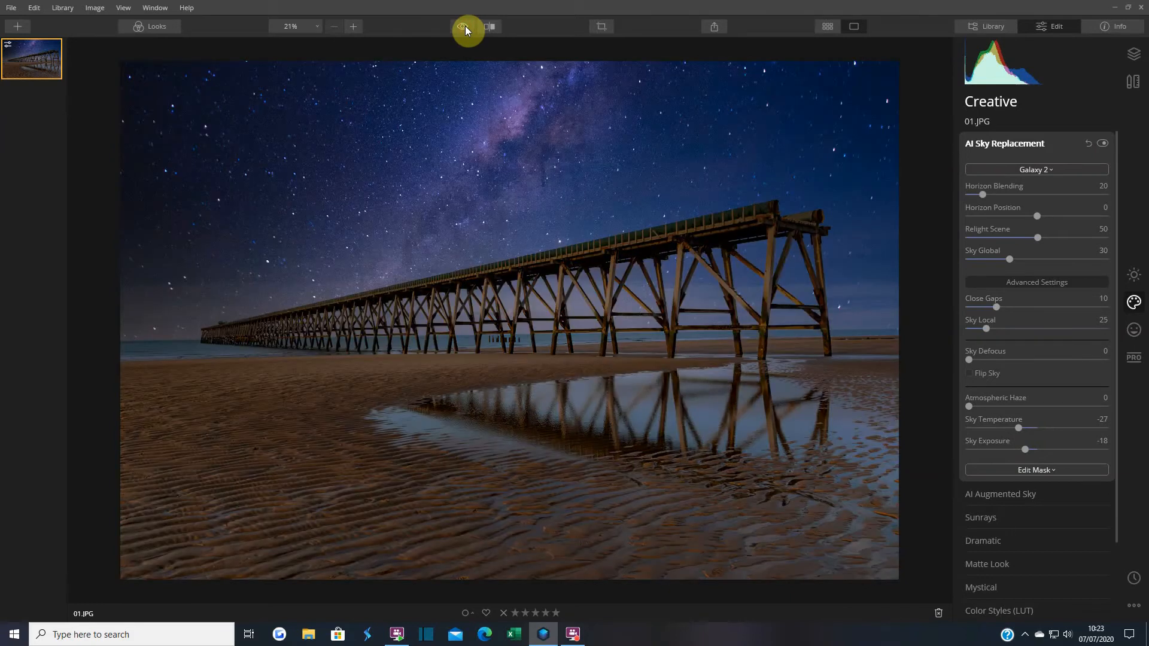
left_click(465, 27)
left_click(465, 26)
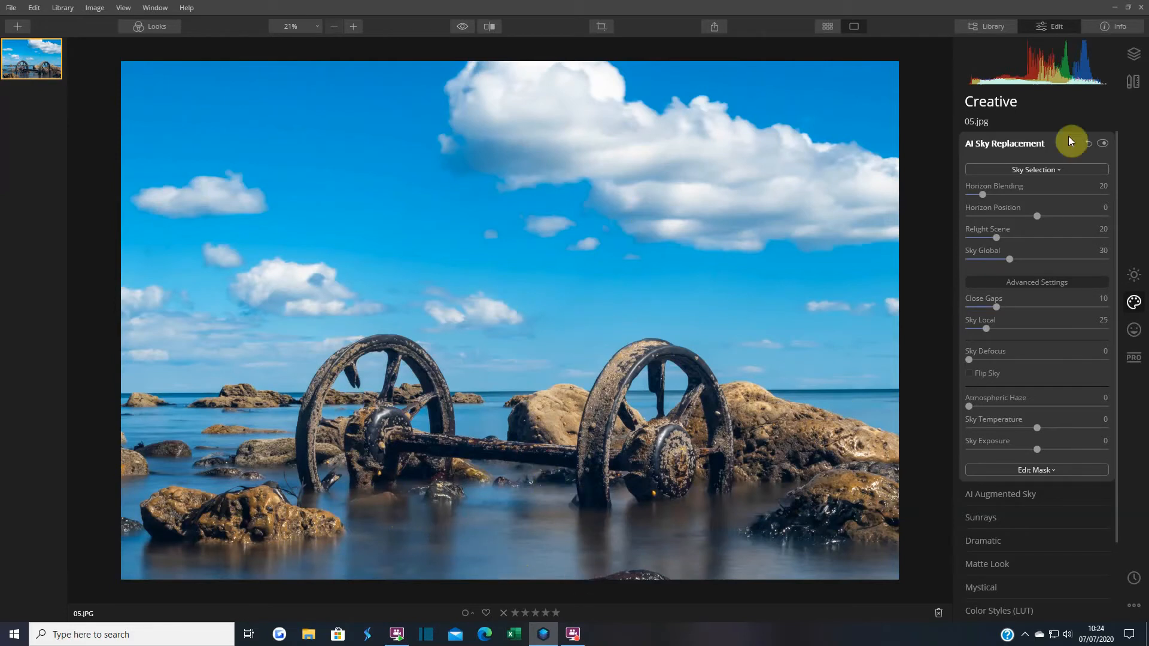
Choose Sunset 3 from the Sky Selection list to replace the blue cloudy sky
left_click(1029, 171)
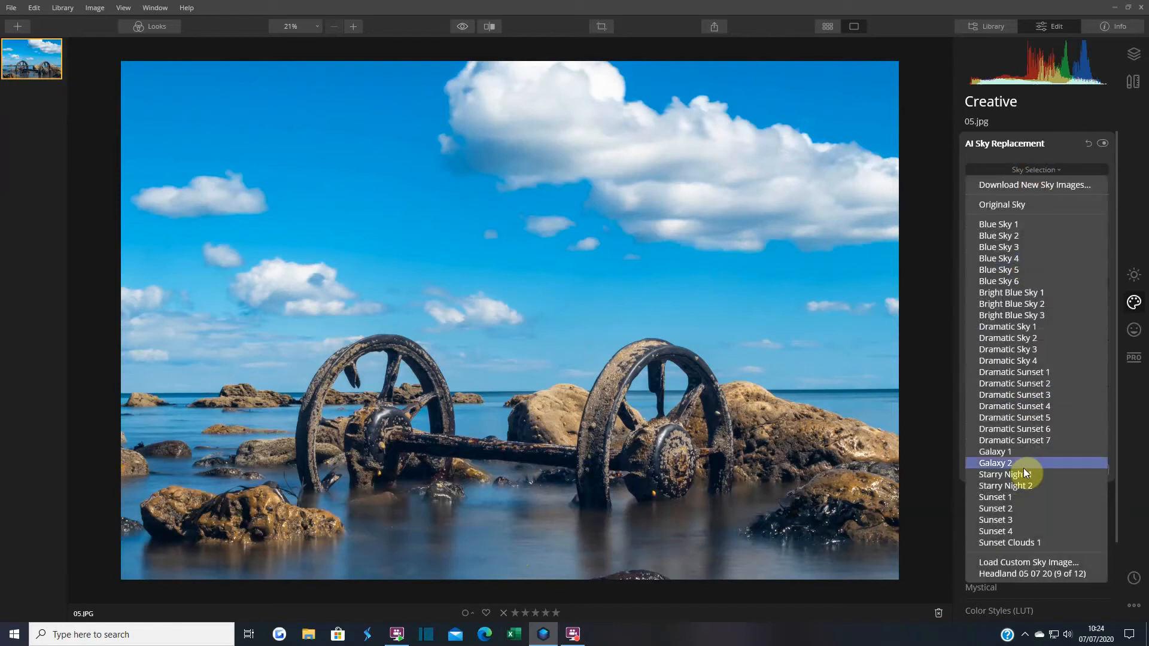
left_click(1036, 518)
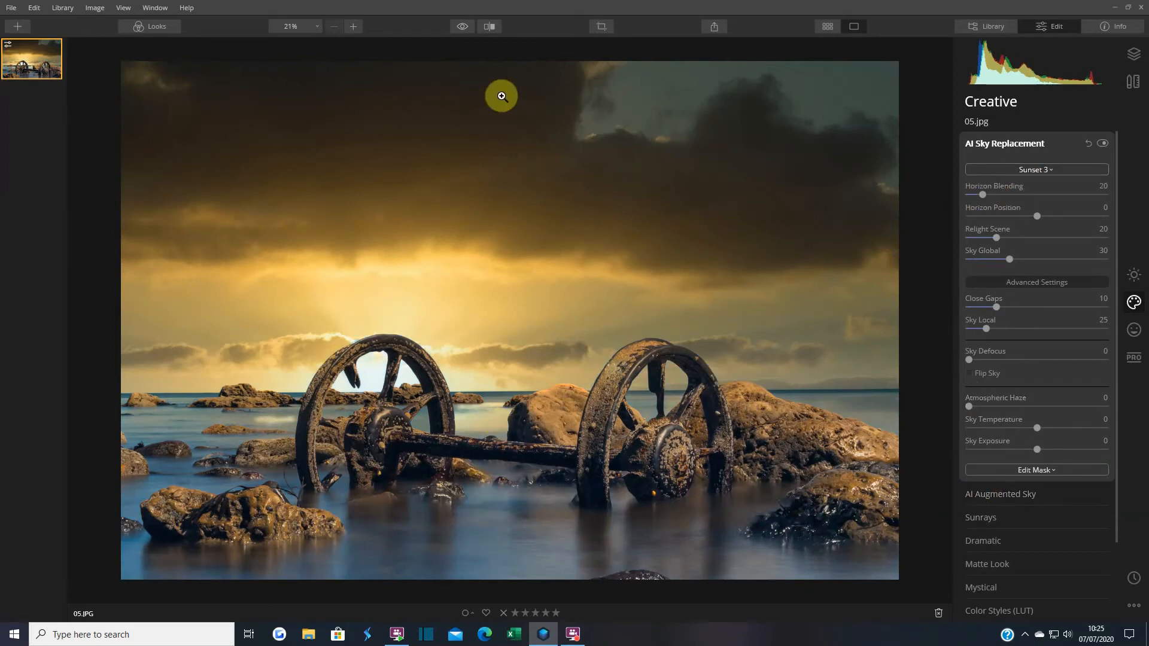
left_click(488, 26)
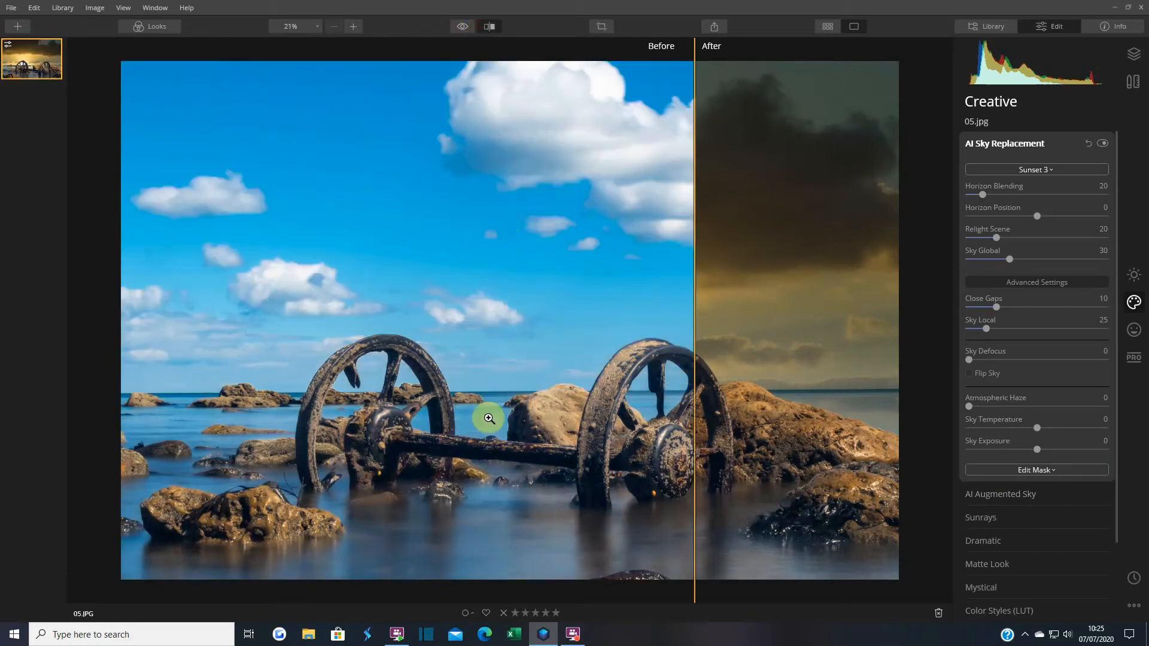
left_click_drag(689, 432, 465, 488)
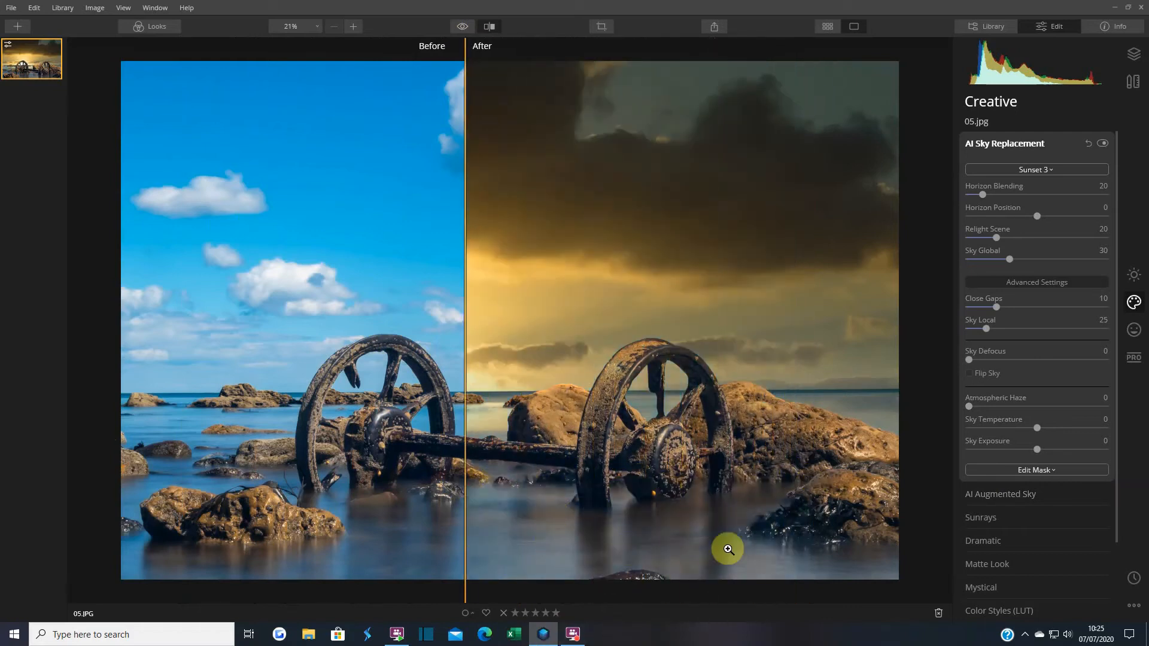
left_click_drag(465, 541, 765, 535)
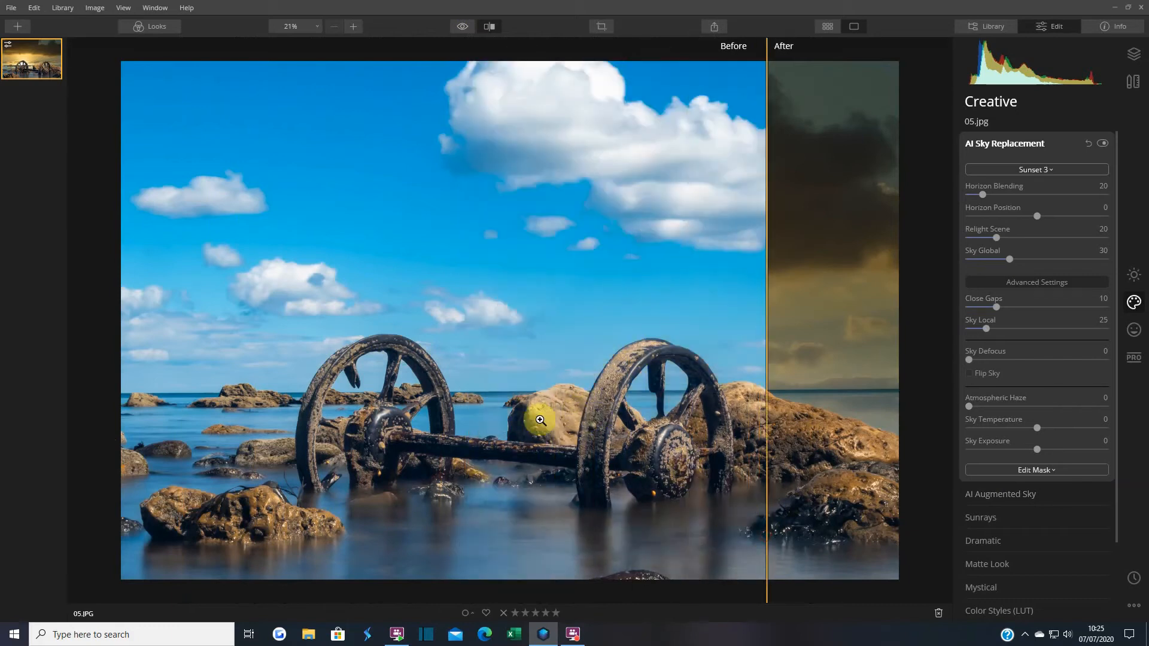
left_click_drag(761, 443, 179, 501)
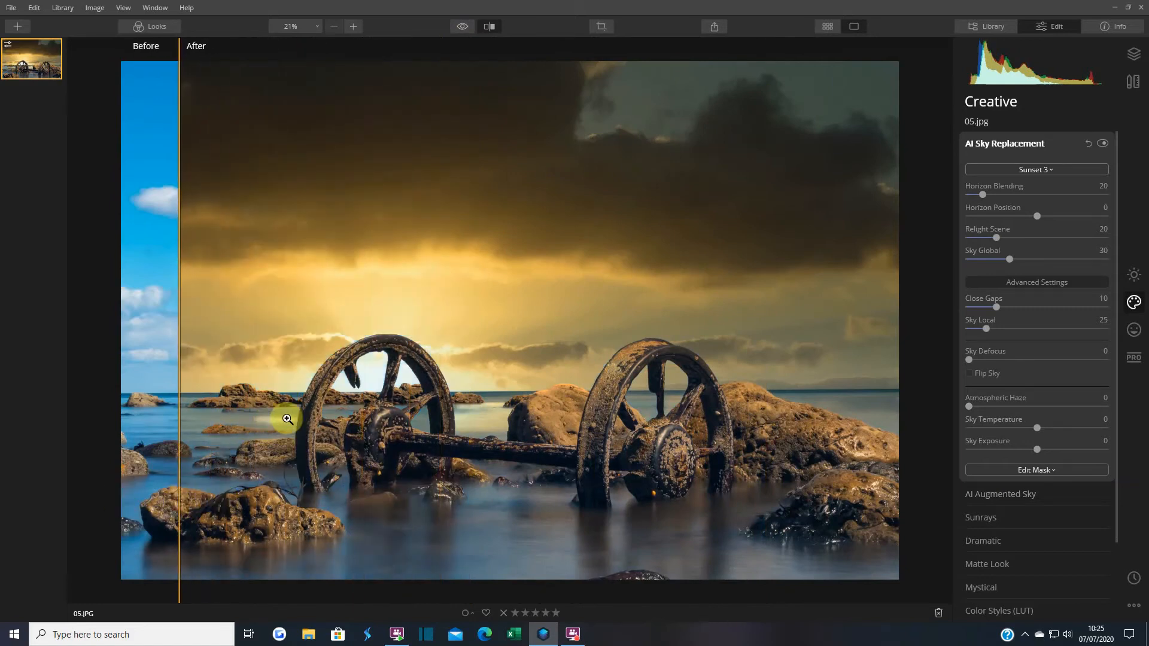
left_click_drag(179, 412, 386, 412)
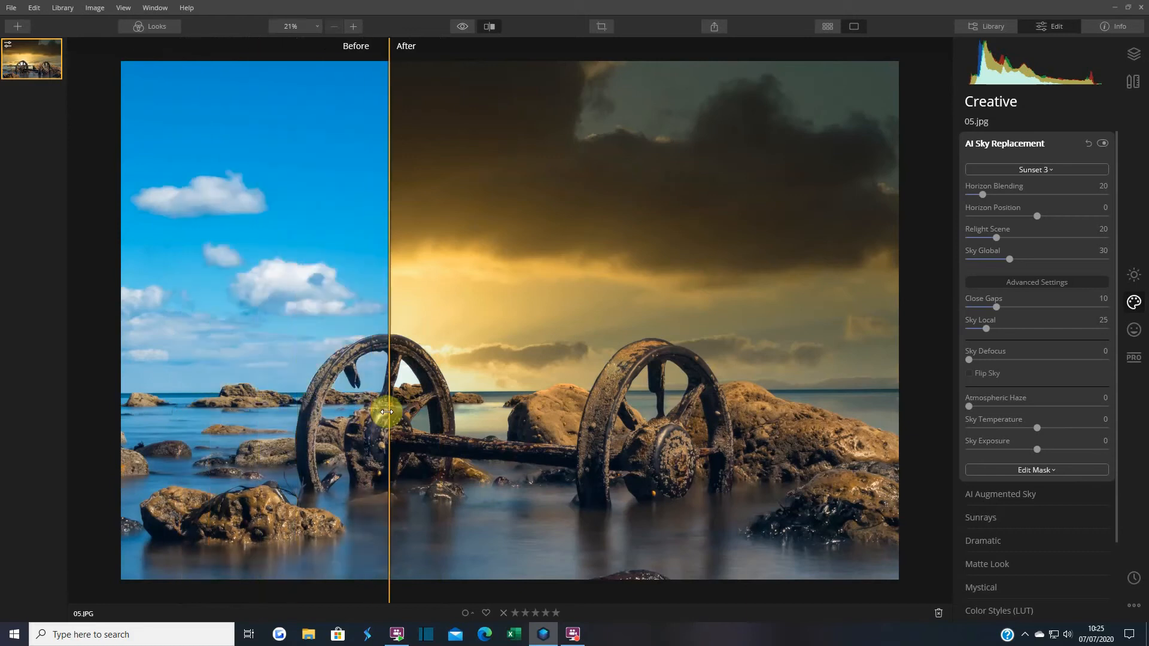
left_click(494, 29)
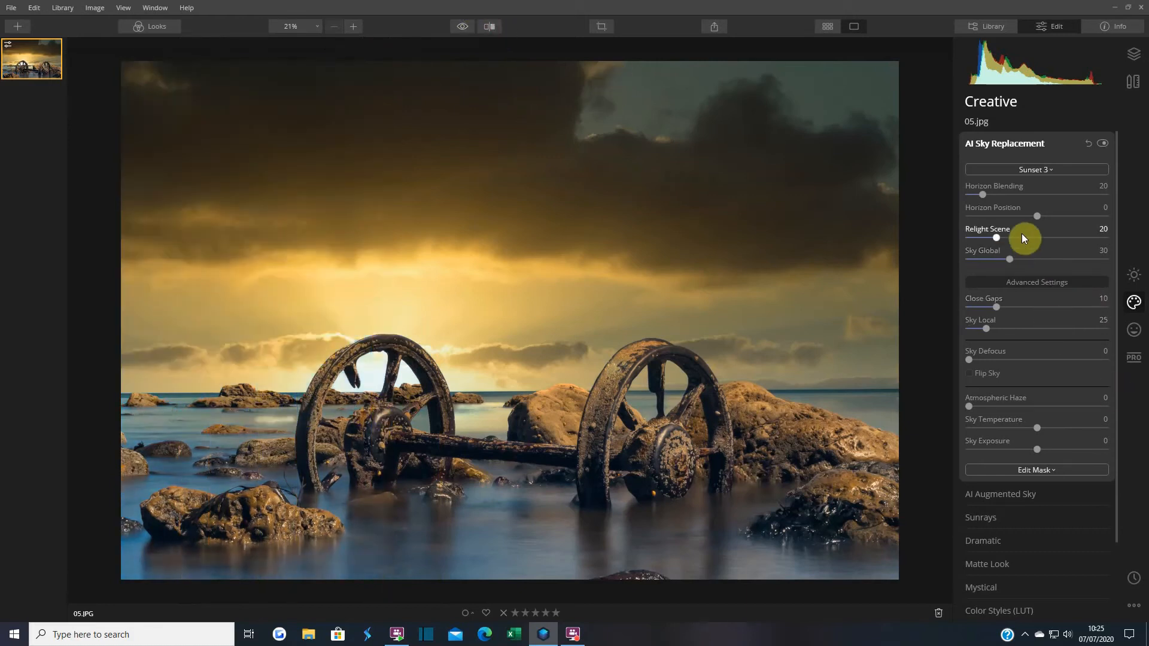
Set the Sunset 3 sky's Horizon Position to 8, then briefly preview the original photo
left_click_drag(1036, 216, 1040, 218)
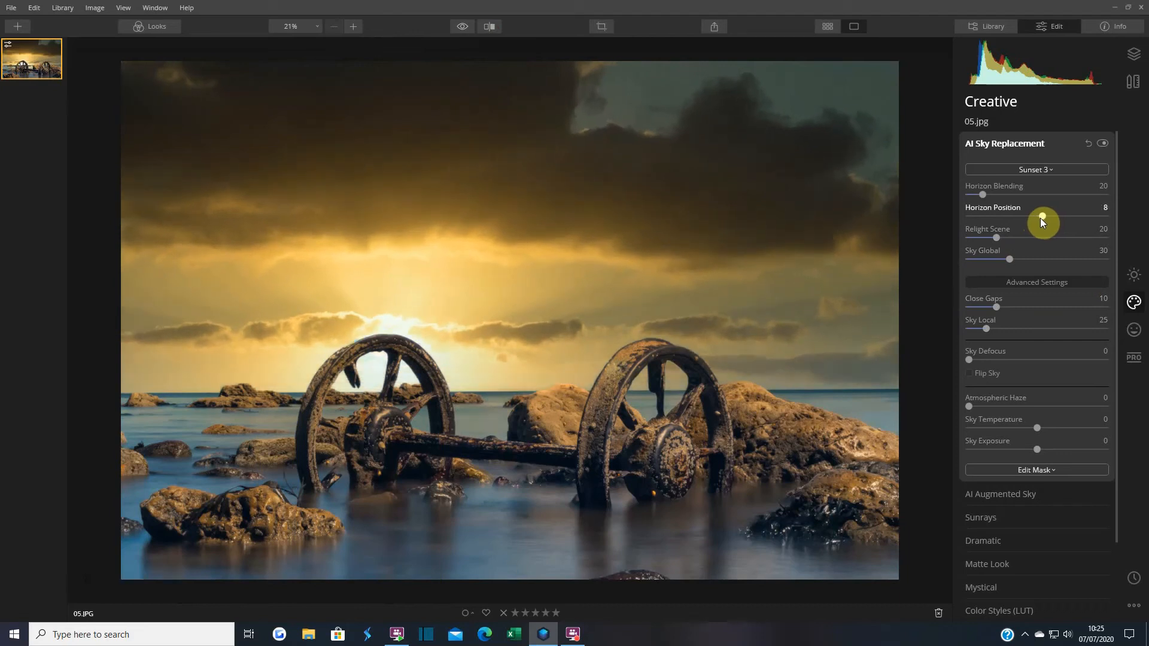
left_click_drag(1040, 218, 1041, 218)
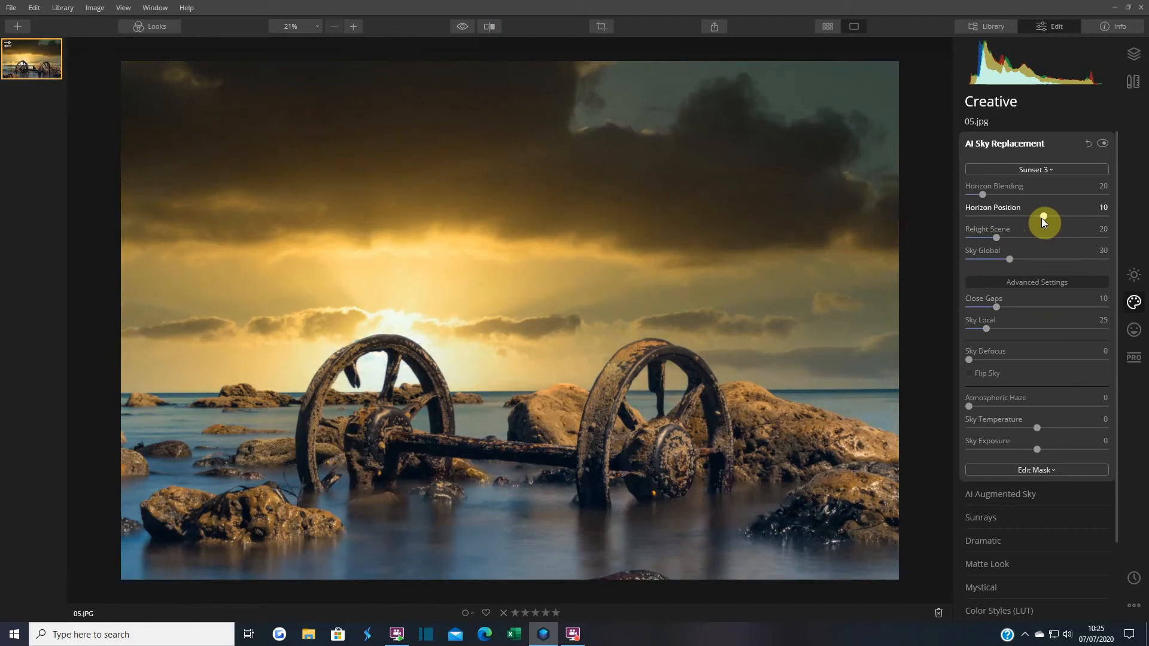
left_click_drag(1041, 217, 1040, 217)
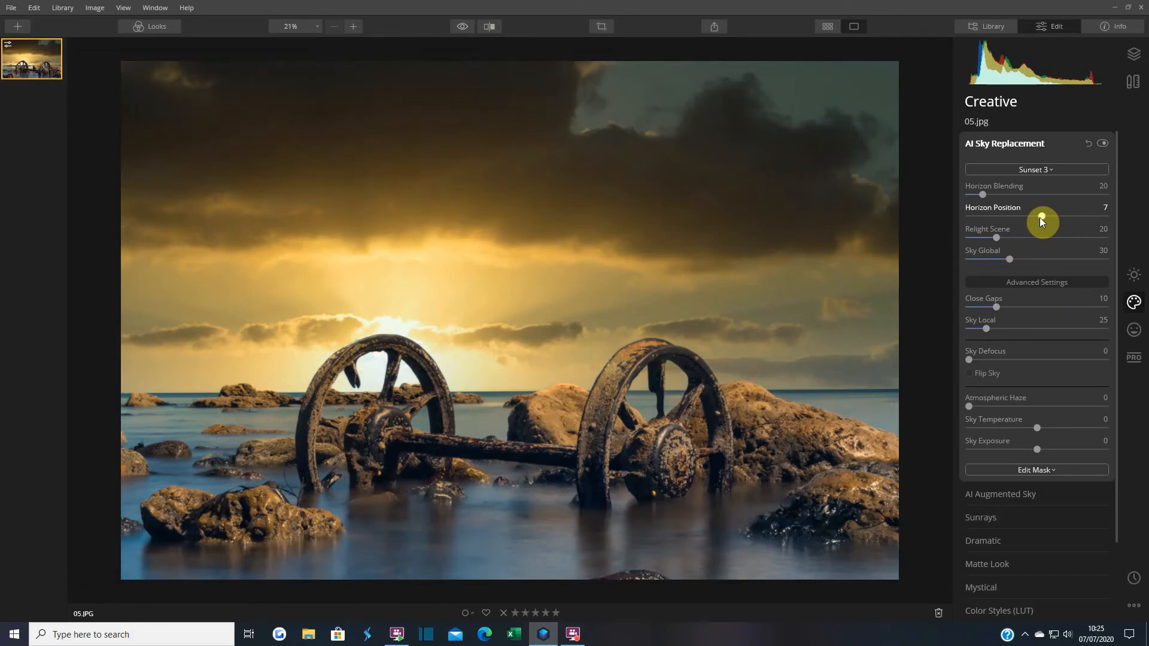
left_click_drag(1039, 217, 1041, 217)
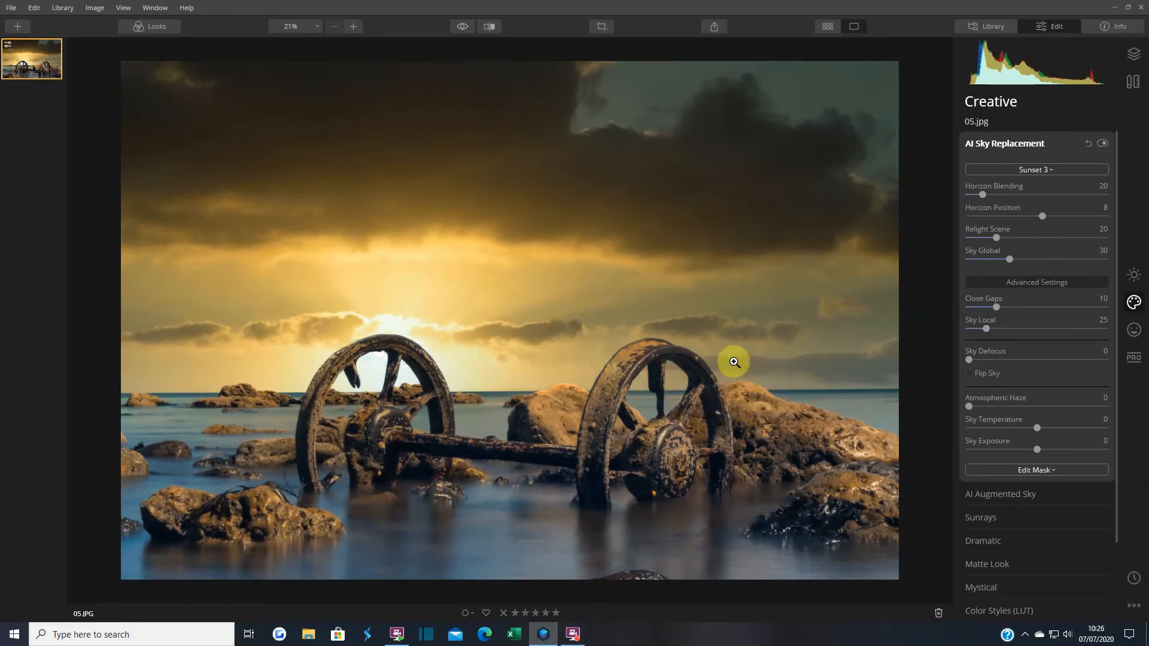
left_click_drag(467, 29, 467, 29)
Flick between the original blue-sky photo and the sunset edit to compare them
left_click(467, 29)
left_click(467, 29)
left_click(467, 29)
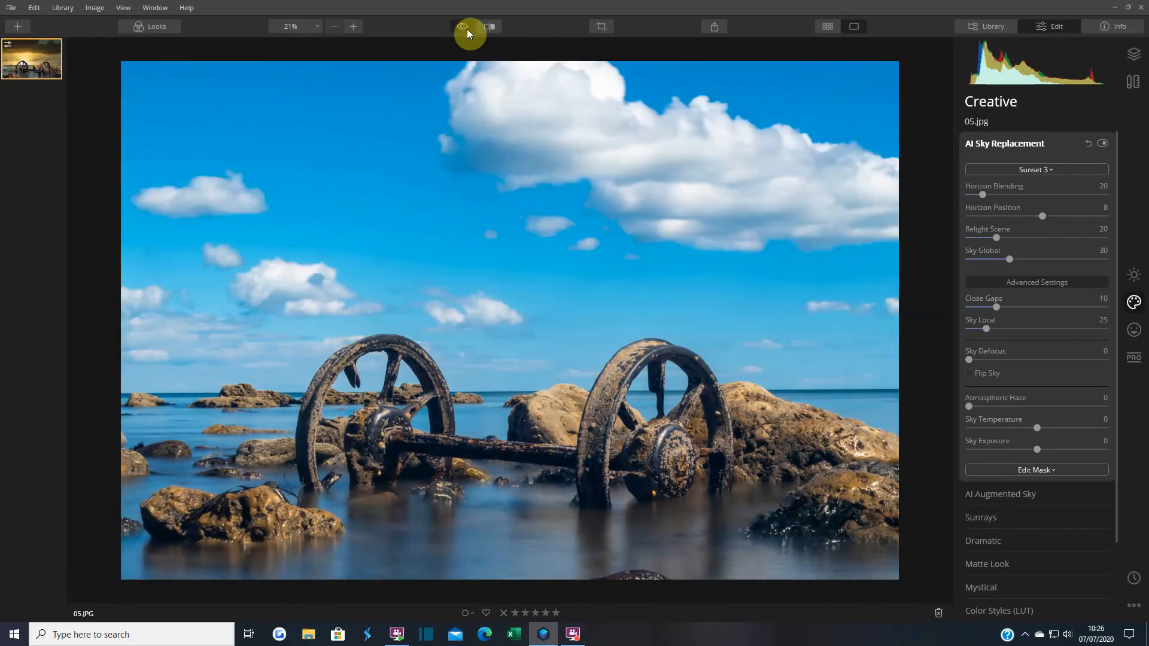
left_click(467, 29)
left_click(467, 29)
left_click(466, 28)
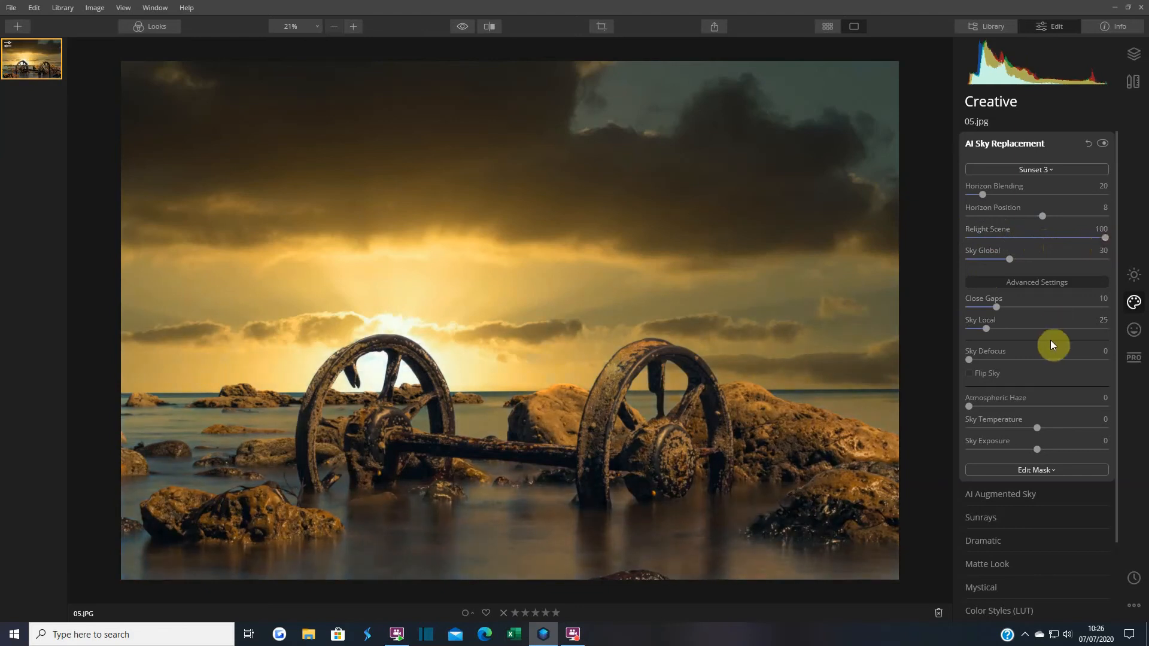
Lower Relight Scene to 80 and compare the result against the original photo
left_click_drag(1105, 238, 1094, 239)
left_click_drag(1086, 242, 1085, 242)
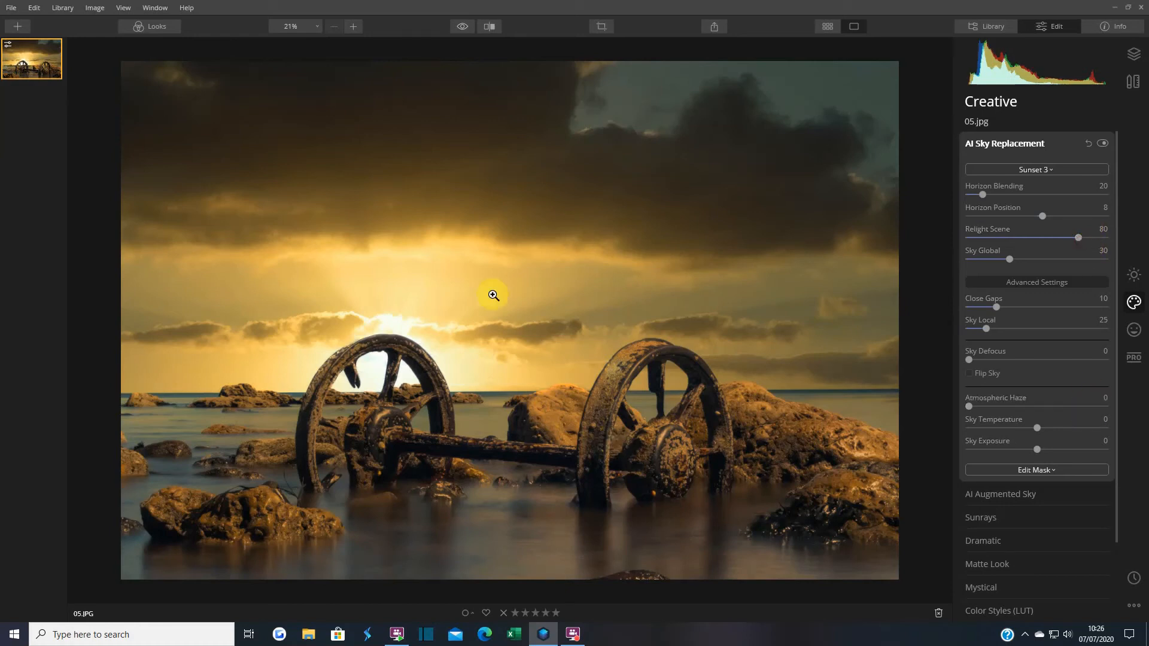
left_click(462, 27)
left_click(462, 27)
left_click(463, 27)
left_click(463, 27)
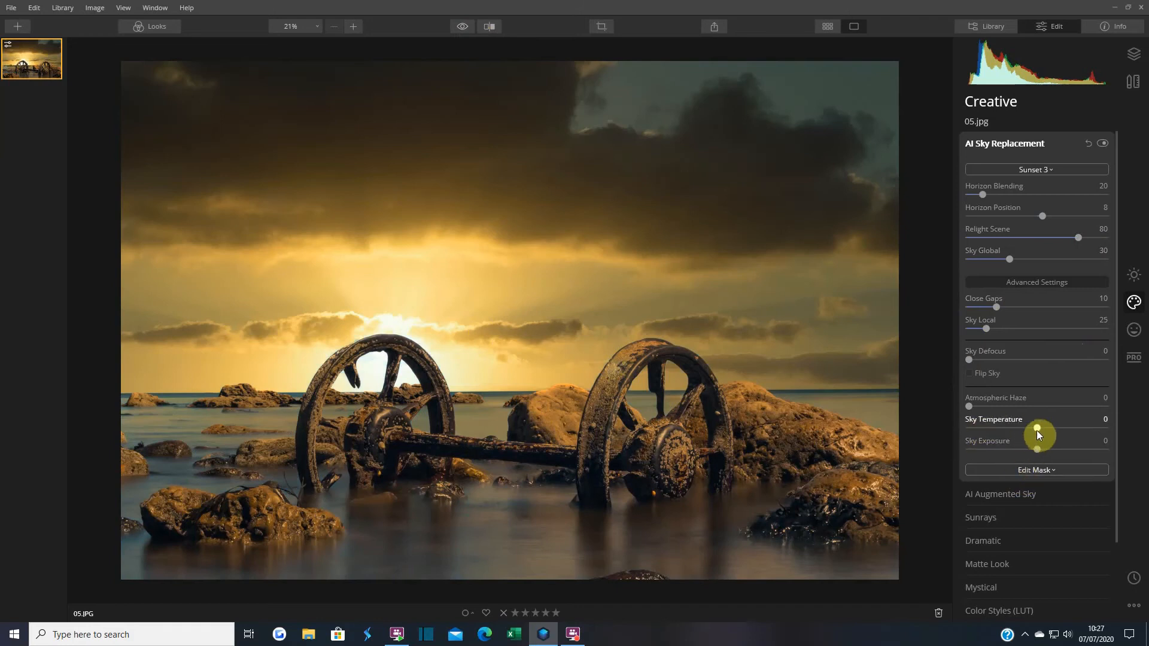
Warm the Sunset 3 sky's Sky Temperature to 50
left_click_drag(1037, 428, 1050, 428)
left_click_drag(1040, 429, 1035, 429)
left_click_drag(1038, 429, 1038, 429)
left_click_drag(1050, 426, 1054, 427)
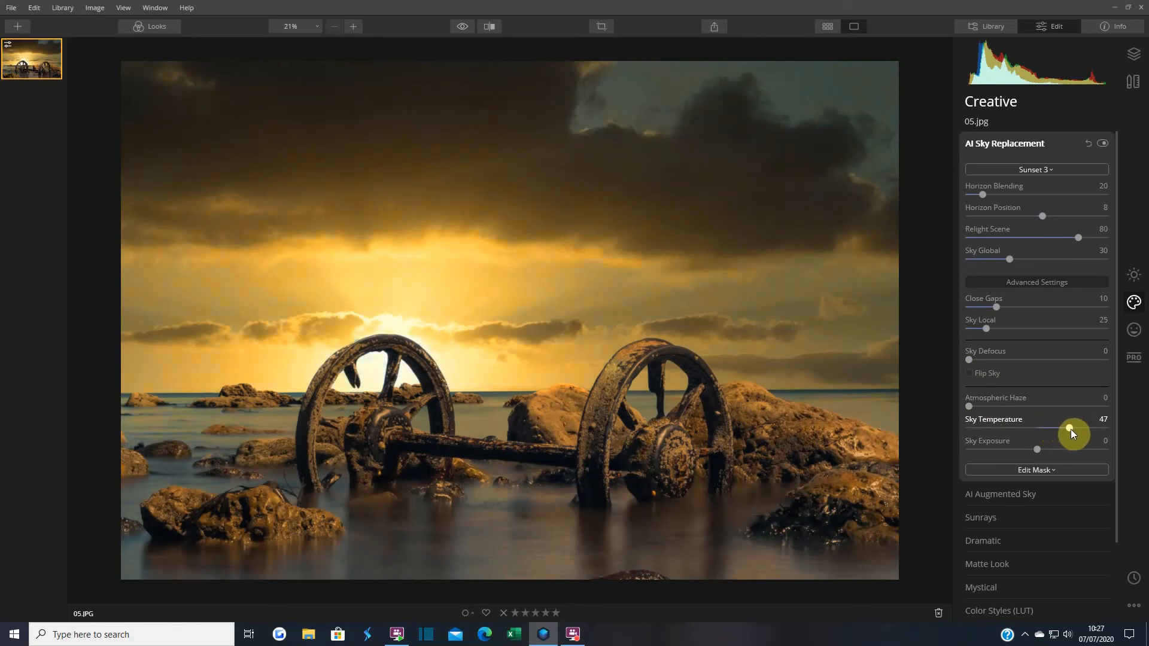
left_click_drag(1071, 429, 1072, 429)
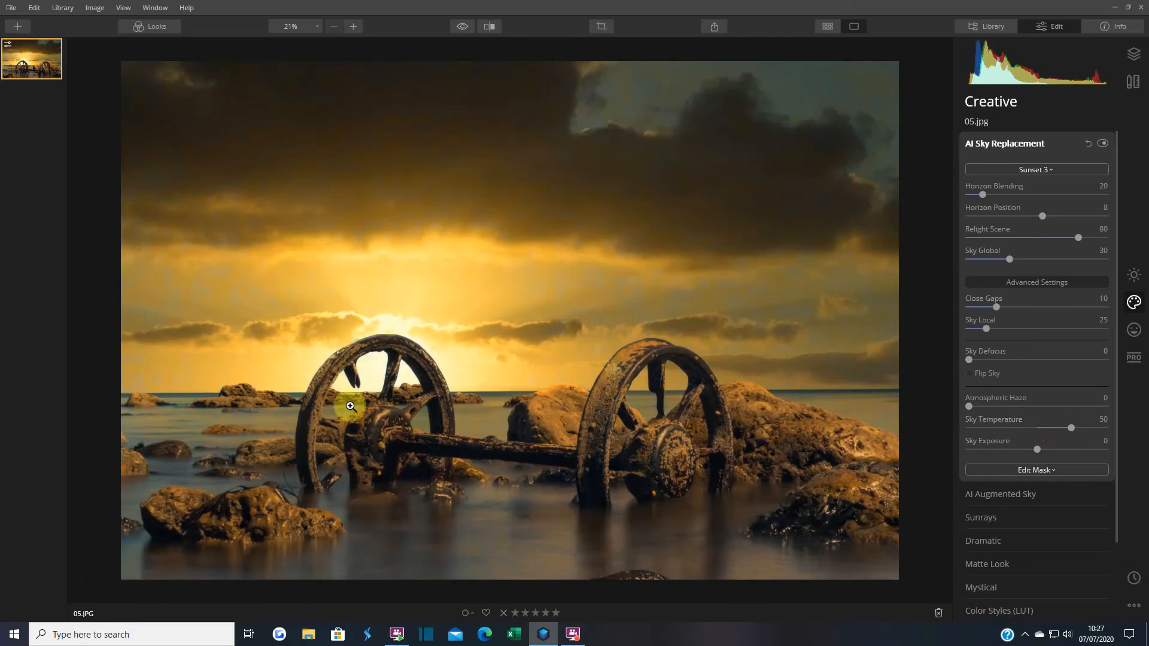
Compare with the original photo, then darken Sky Exposure to -9
left_click(457, 27)
left_click(457, 28)
left_click(458, 28)
left_click(457, 28)
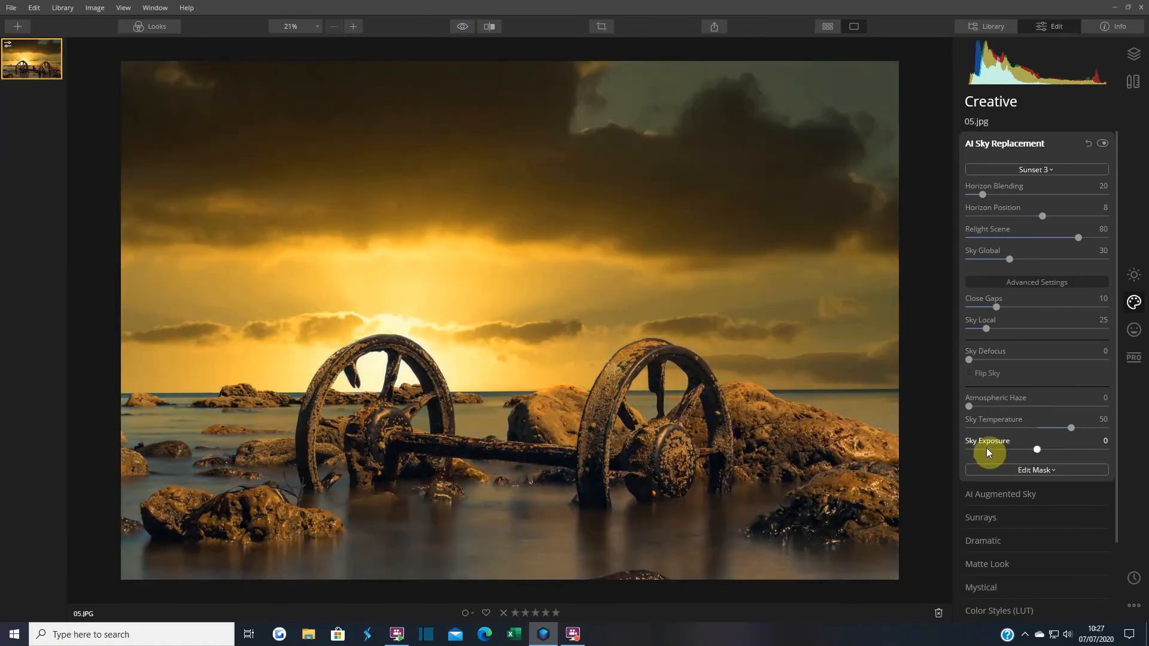
left_click_drag(1037, 448, 1033, 450)
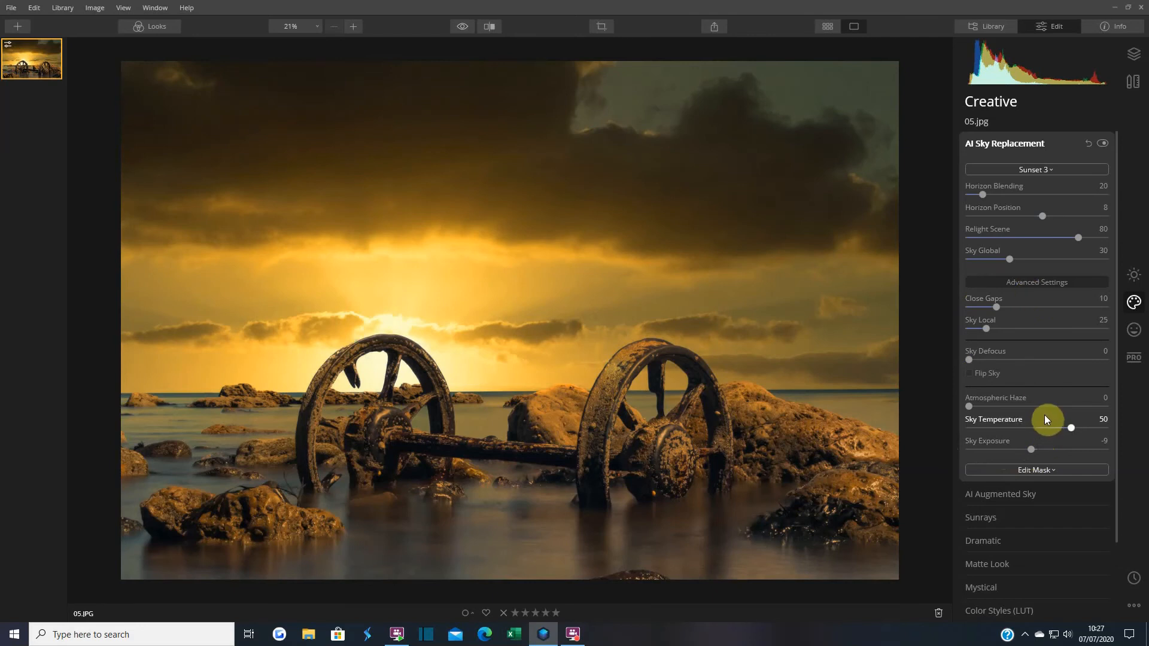
left_click(969, 373)
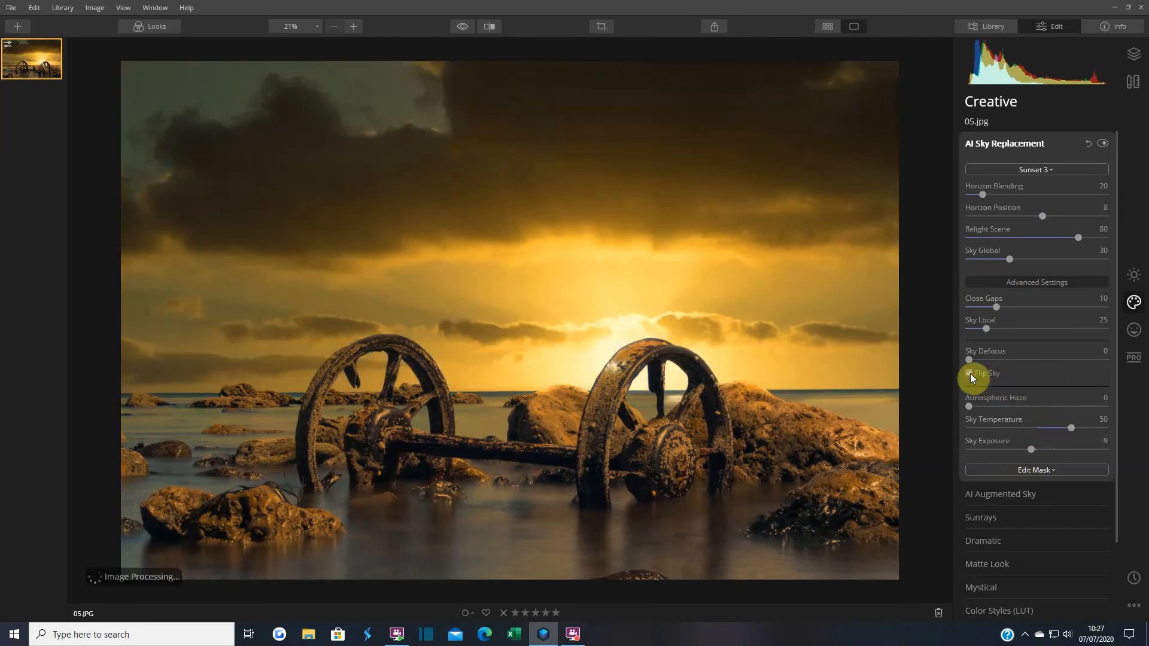
left_click(969, 373)
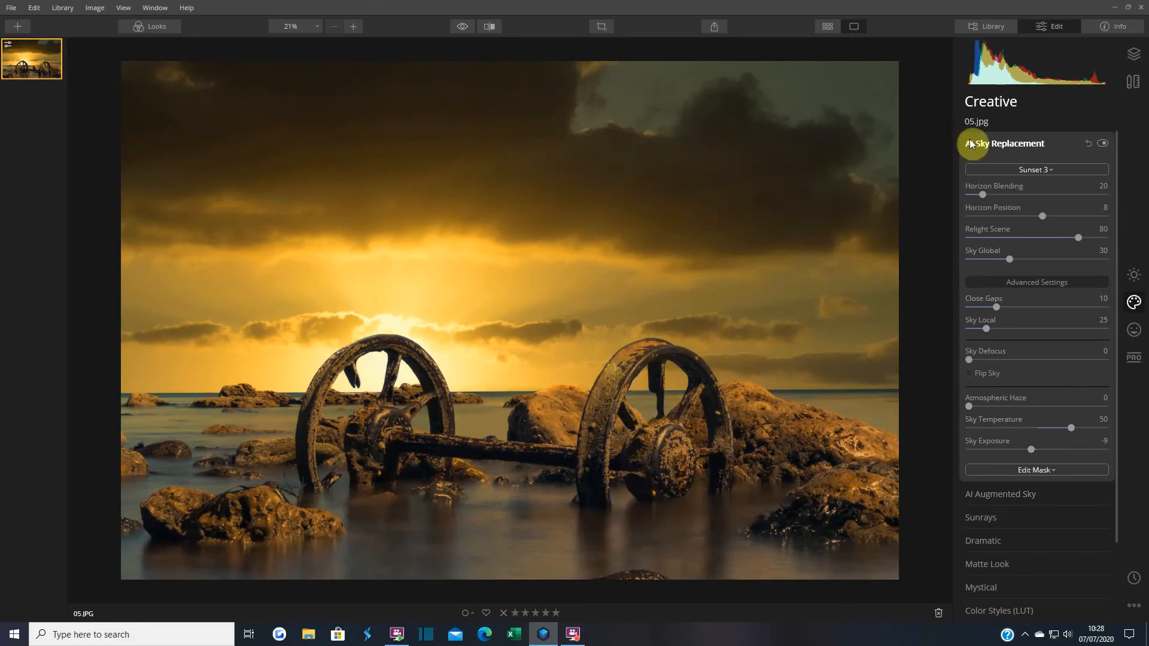
Sweep a split before/after divider across the wheels photo, then close the comparison
left_click(490, 27)
left_click_drag(388, 370, 127, 374)
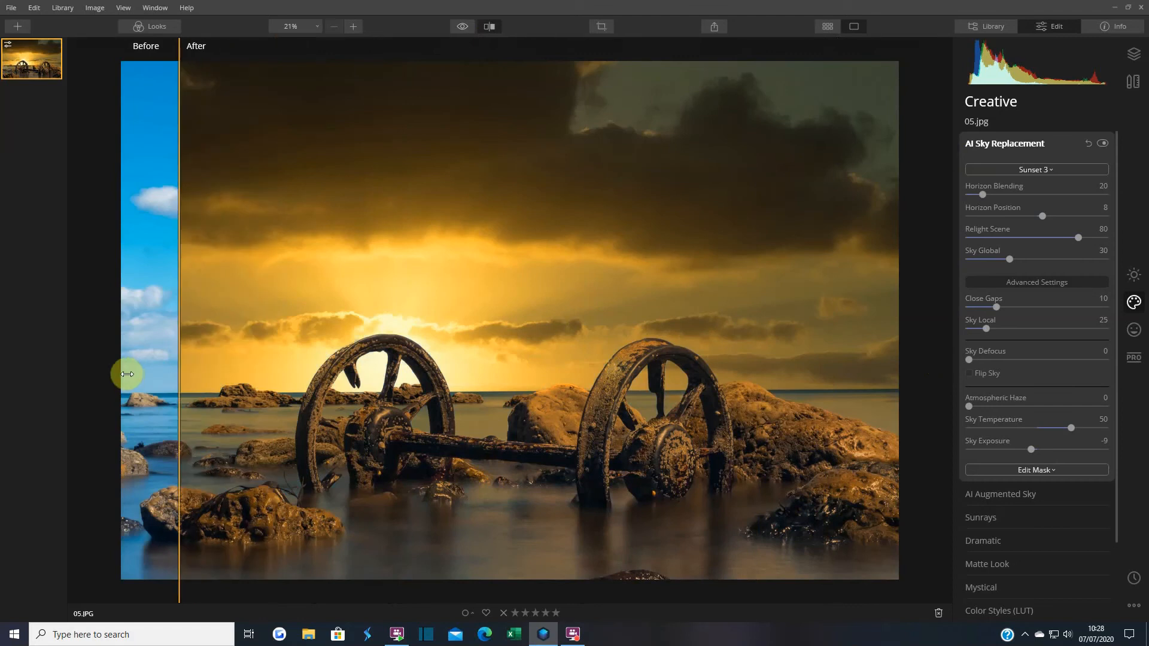
left_click_drag(155, 373, 212, 366)
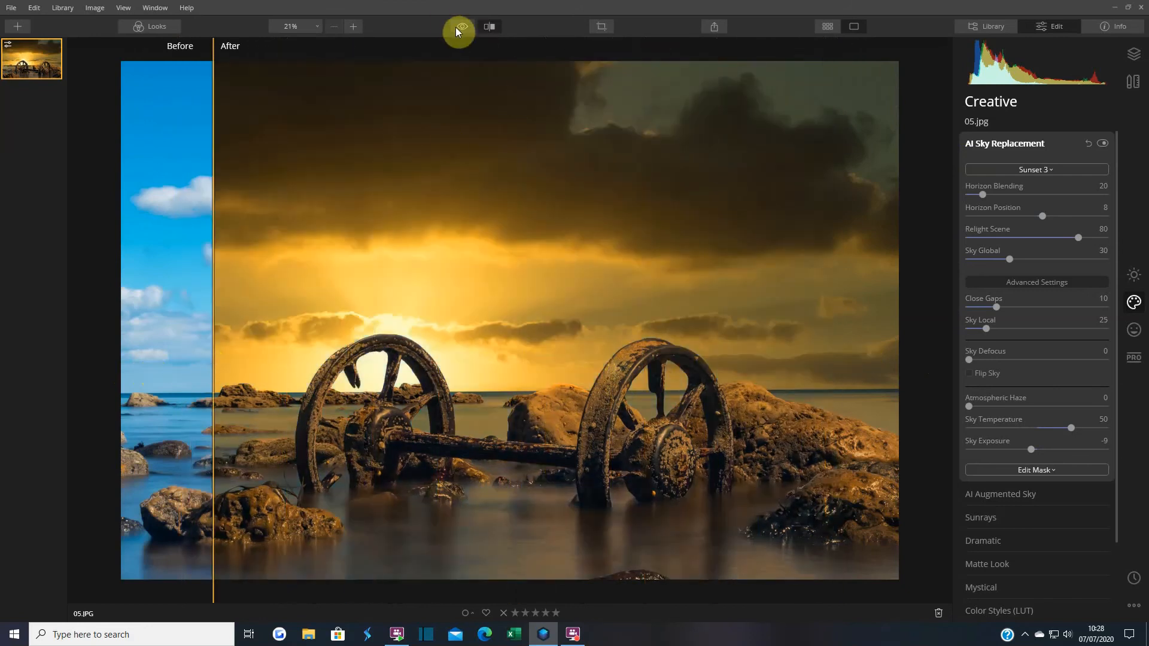
left_click_drag(456, 27, 456, 27)
left_click(489, 26)
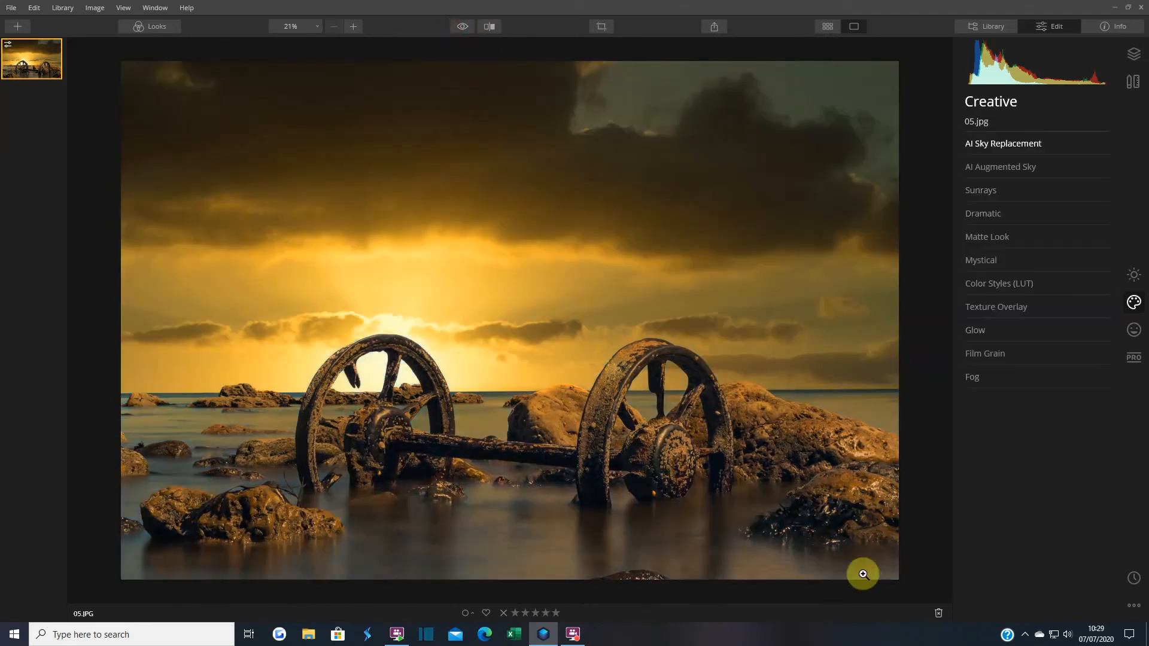